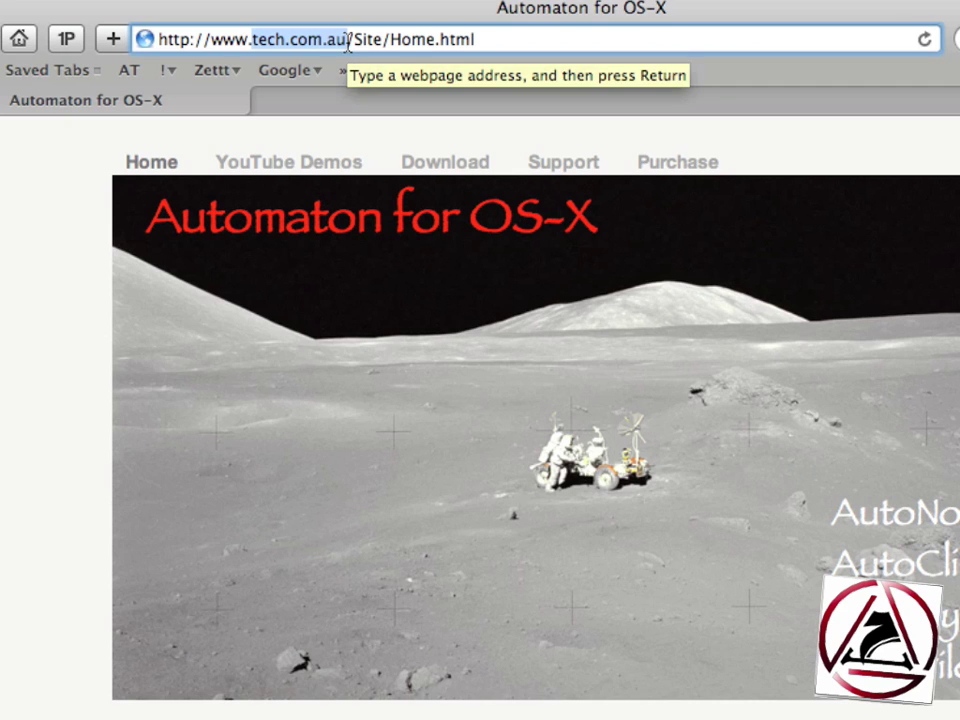
Step: Open the Clips.autoclips configuration from the Automaton startup configurations list
{"action": "left_click", "coordinate": [64, 349]}
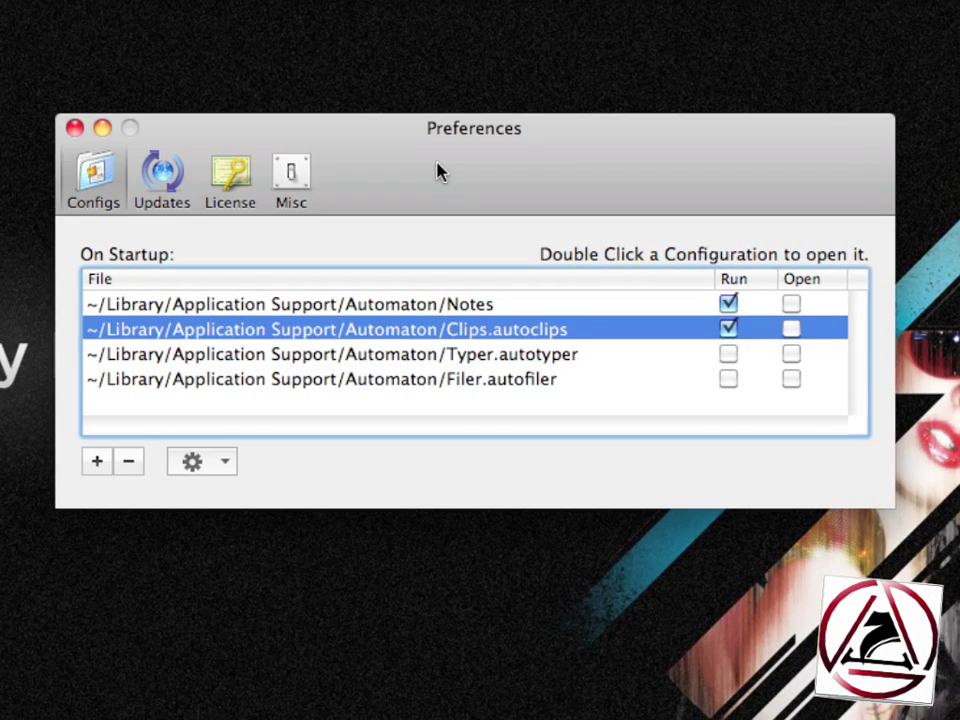
{"action": "double_click", "coordinate": [483, 341]}
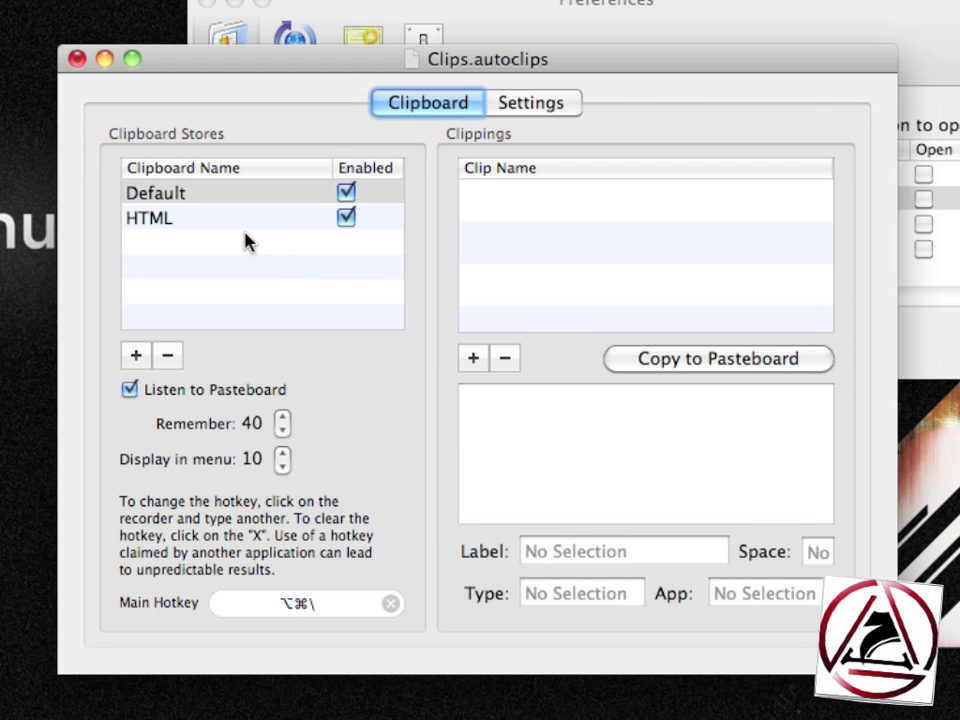
Step: Switch to Safari, copy the AutoNotes heading from the Automaton page banner, and return to Automaton's clippings
{"action": "key", "text": "super+Tab"}
{"action": "key", "text": "super+Tab"}
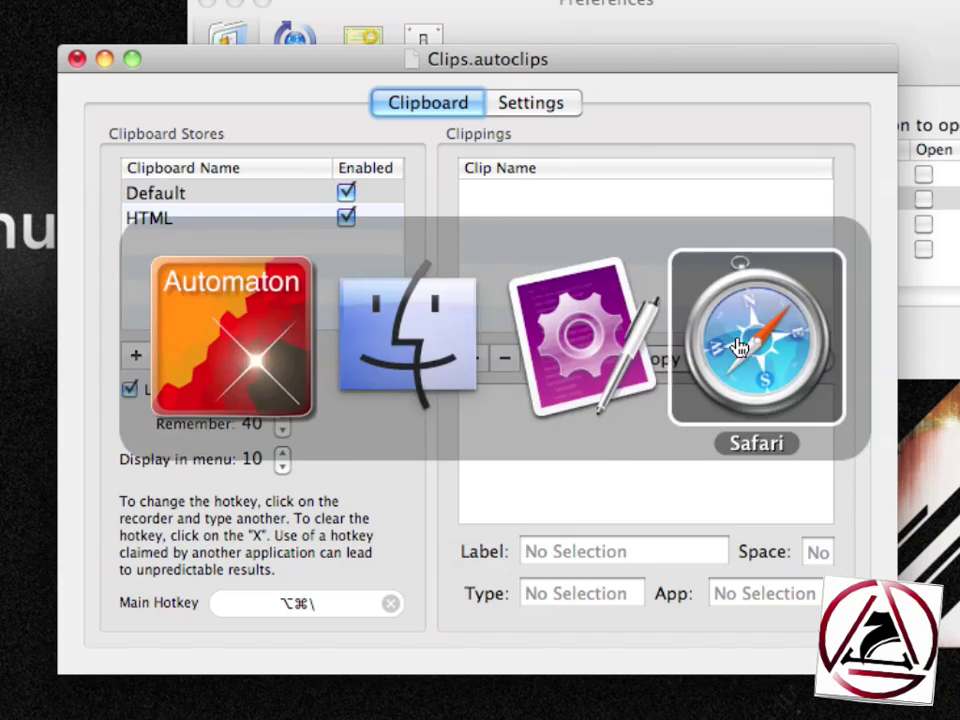
{"action": "scroll", "coordinate": [190, 375], "scroll_direction": "down", "scroll_amount": 5}
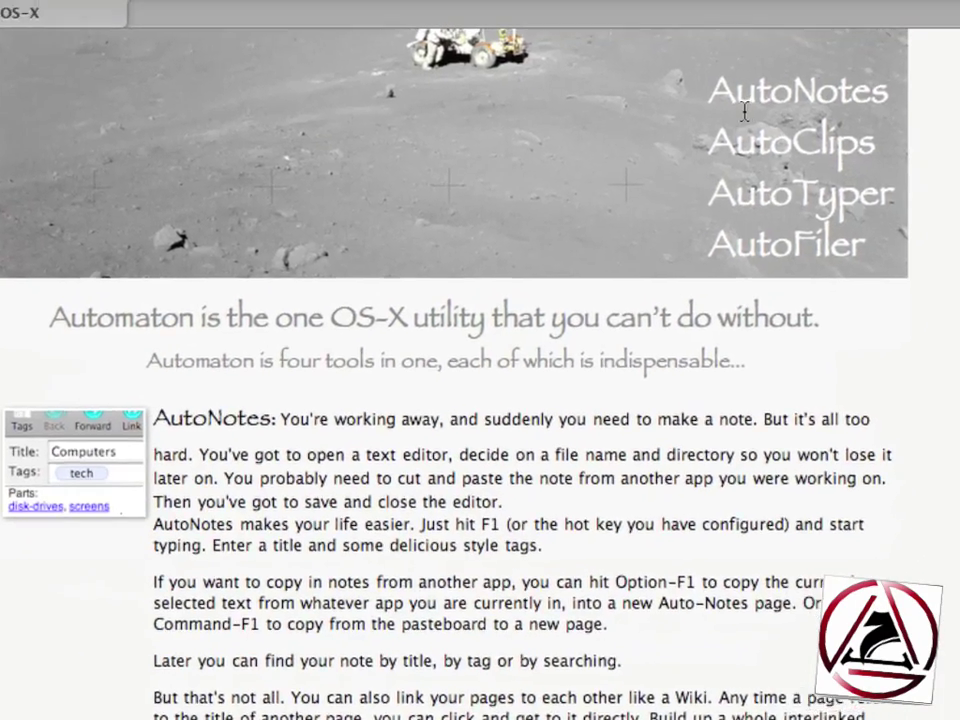
{"action": "left_click_drag", "start_coordinate": [742, 59], "coordinate": [938, 52]}
{"action": "left_click_drag", "start_coordinate": [877, 116], "coordinate": [689, 125]}
{"action": "key", "text": "super+c"}
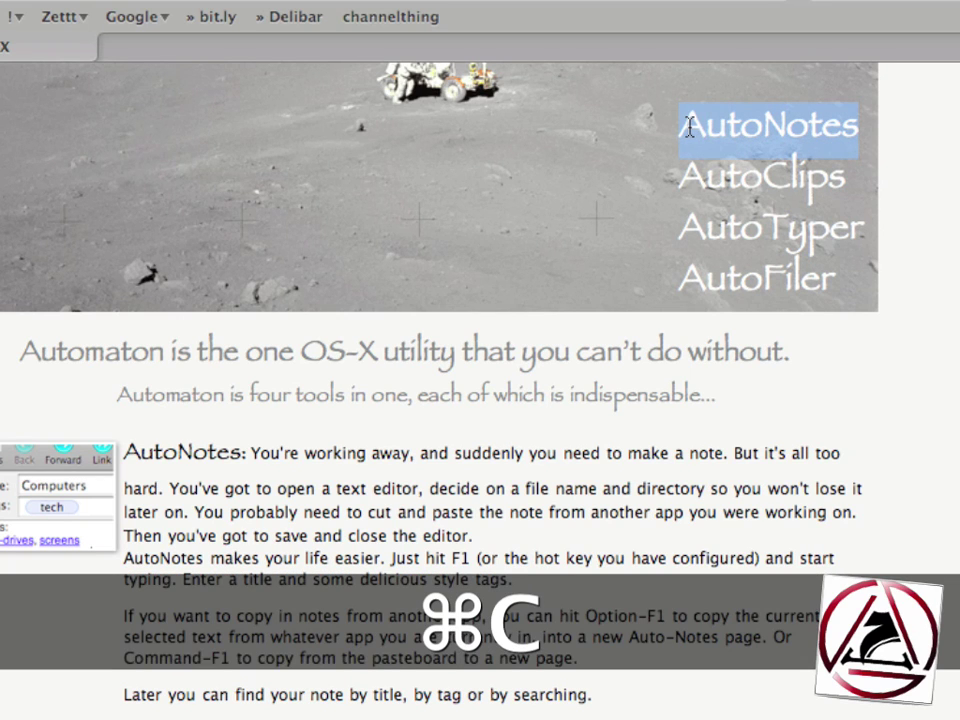
{"action": "key", "text": "super+Tab"}
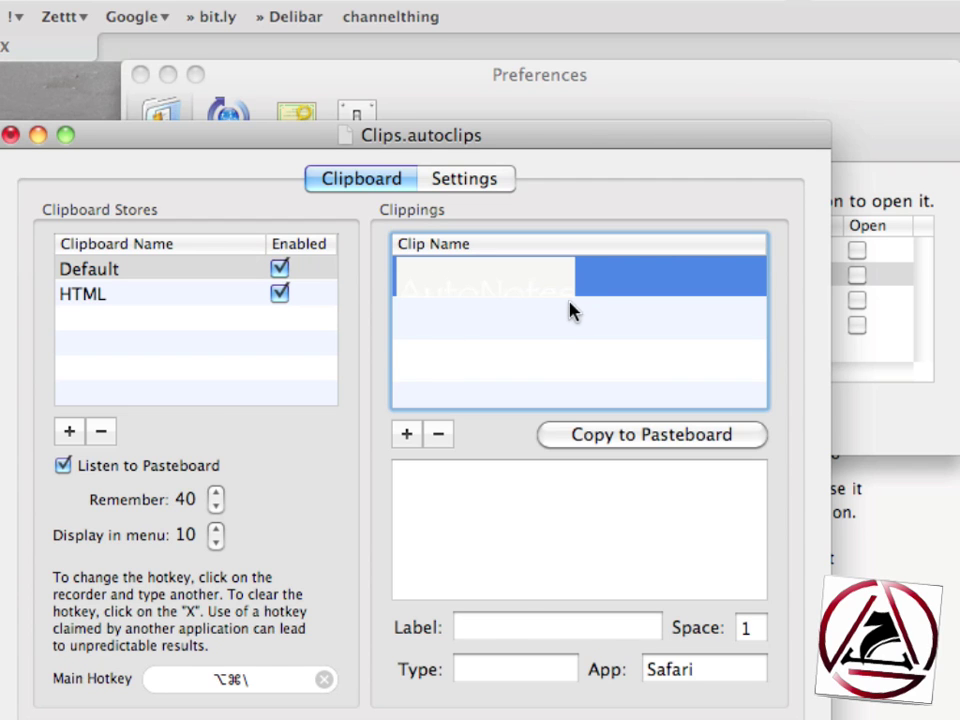
Step: Copy the AutoNotes text from "You've got to open a text editor" through "delicious style tags." and preview its clip in Automaton
{"action": "key", "text": "super+h"}
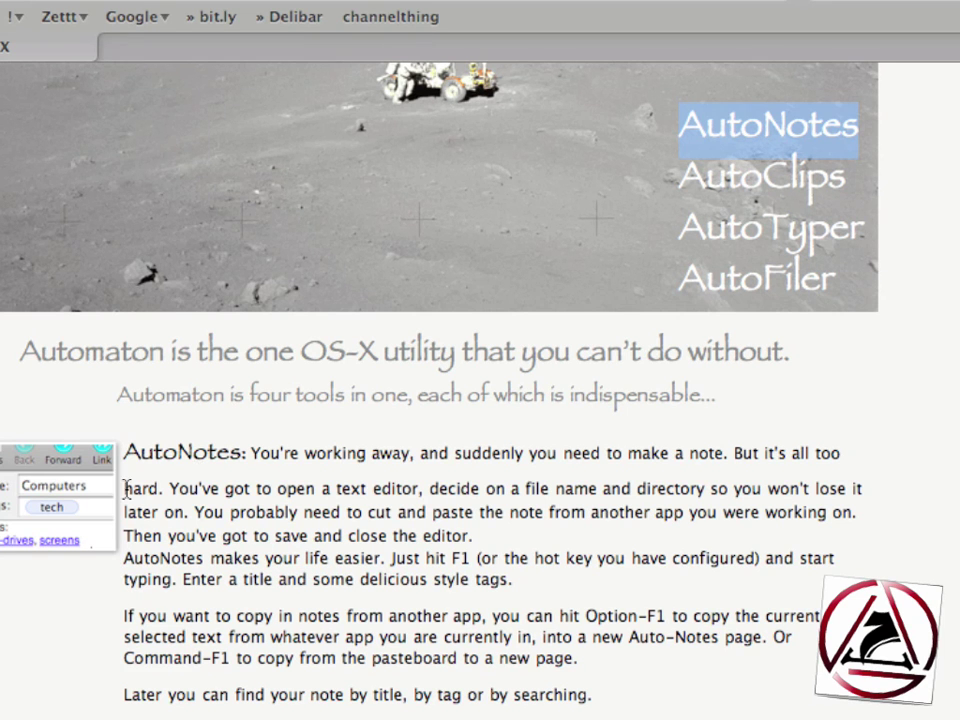
{"action": "left_click_drag", "start_coordinate": [168, 490], "coordinate": [534, 588]}
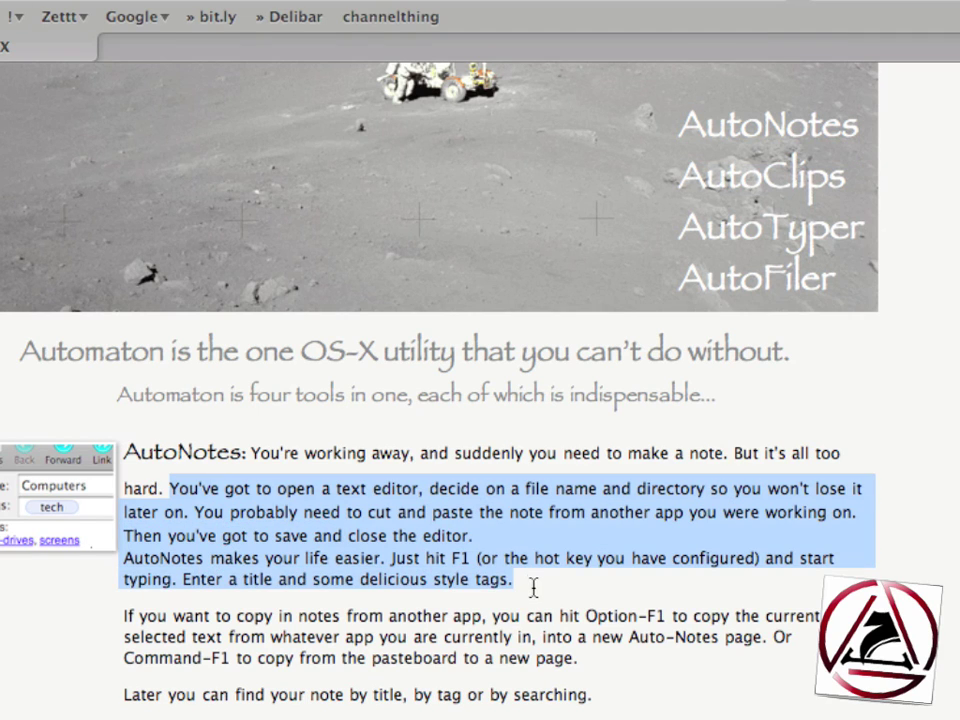
{"action": "key", "text": "super+c"}
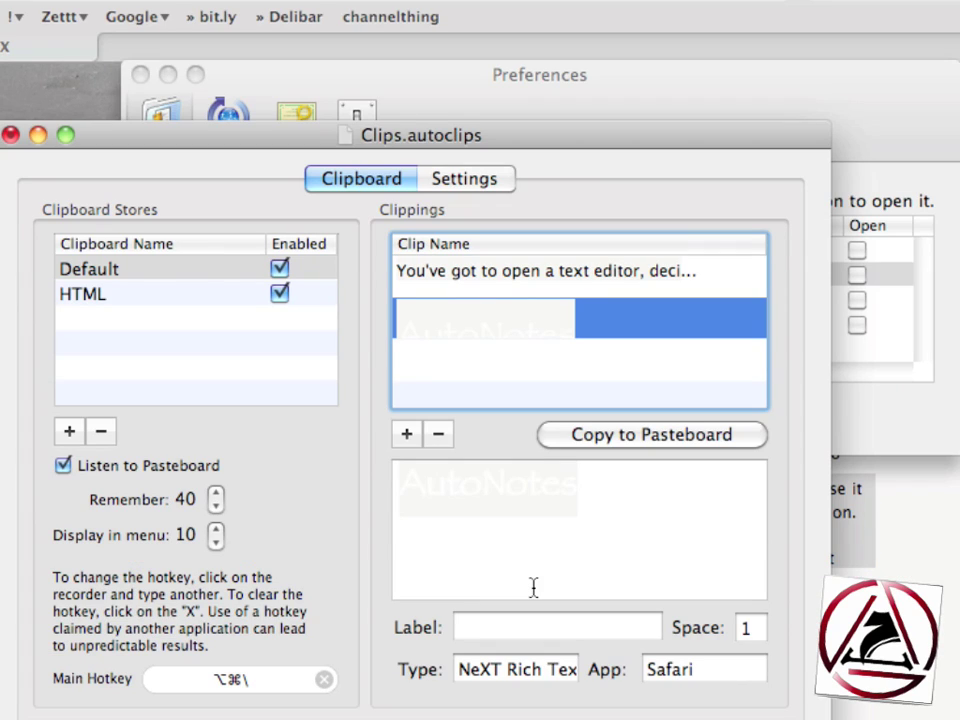
{"action": "left_click", "coordinate": [476, 272]}
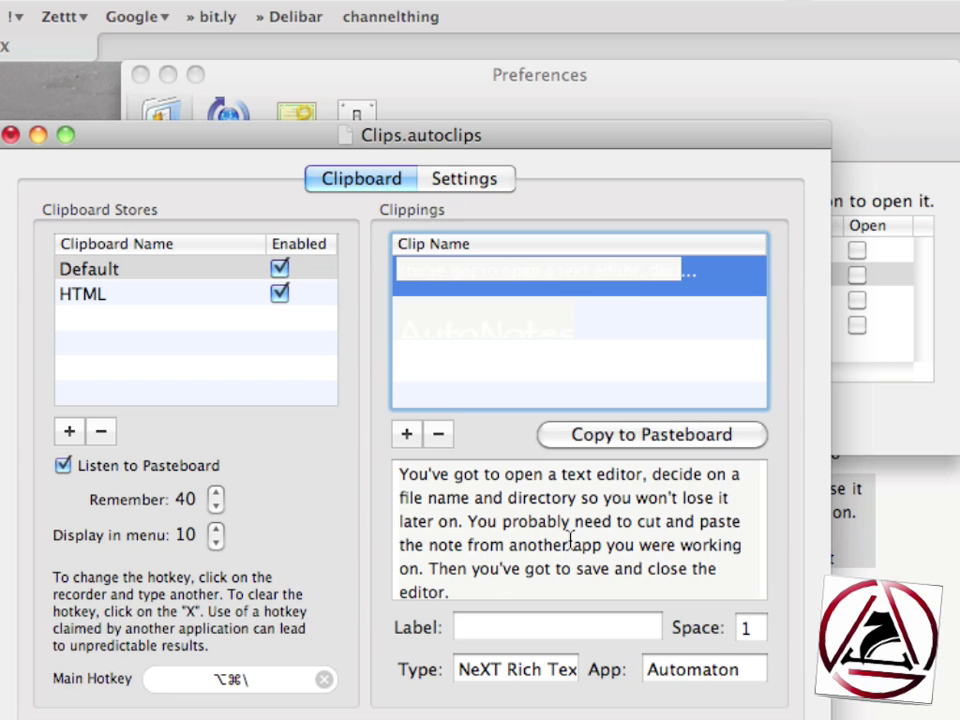
Step: Return to Safari and copy the AutoClips, AutoTyper and AutoFiler headings one by one from the page banner
{"action": "left_click", "coordinate": [872, 458]}
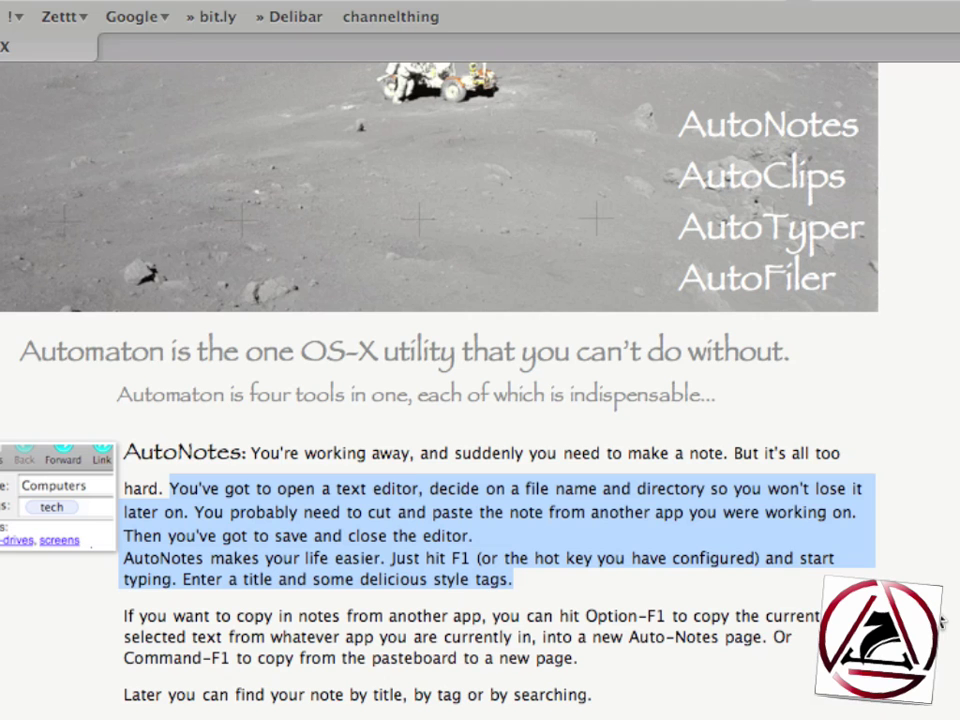
{"action": "left_click_drag", "start_coordinate": [680, 181], "coordinate": [845, 178]}
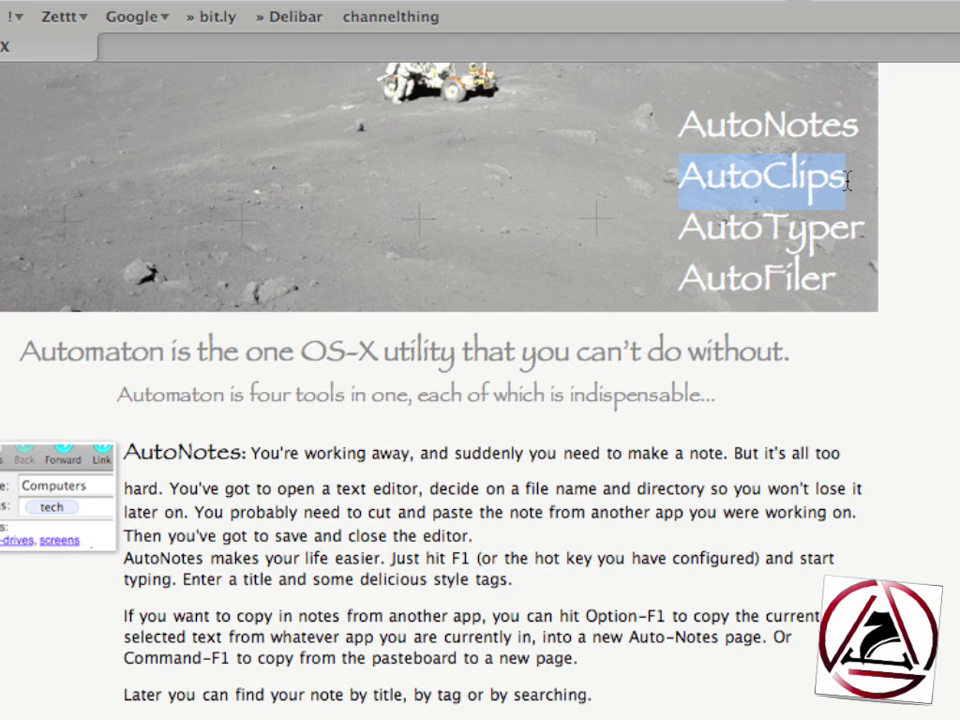
{"action": "key", "text": "super+c"}
{"action": "left_click_drag", "start_coordinate": [682, 230], "coordinate": [857, 231]}
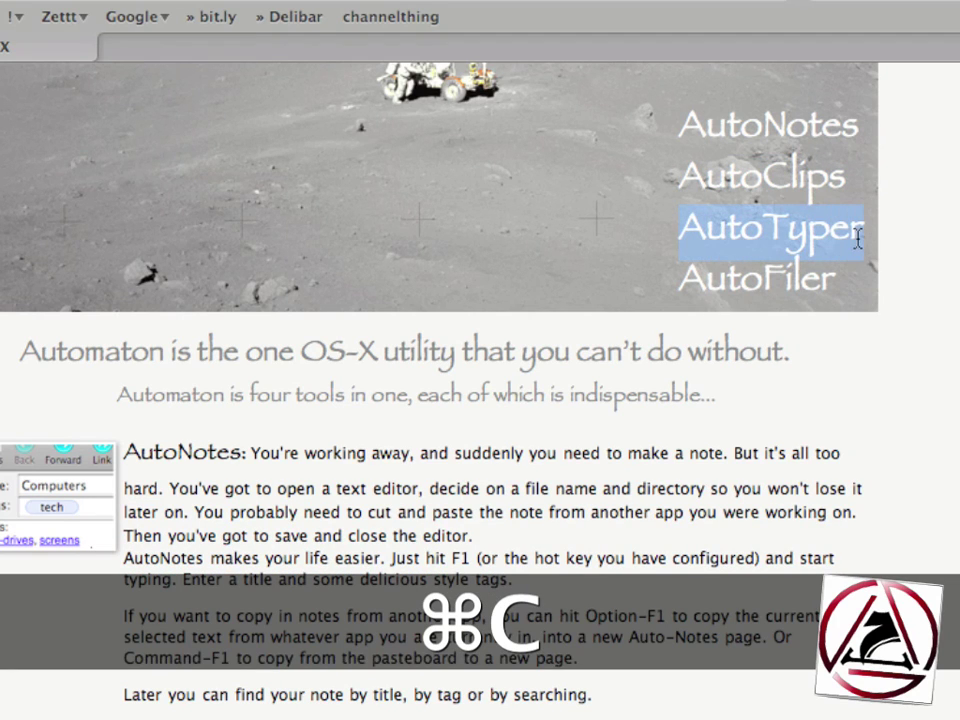
{"action": "left_click_drag", "start_coordinate": [681, 281], "coordinate": [857, 288]}
Step: Switch to TextMate and paste the AutoClips clip into the document using the AutoClips hotkey picker
{"action": "key", "text": "super+Tab"}
{"action": "key", "text": "super+Tab"}
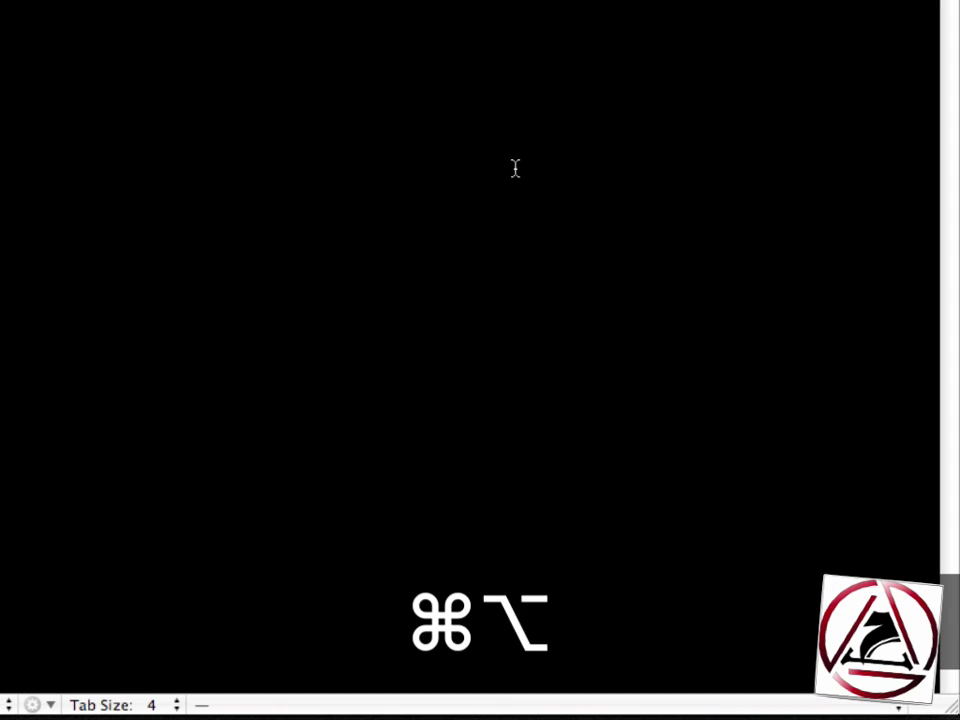
{"action": "key", "text": "super+alt+backslash"}
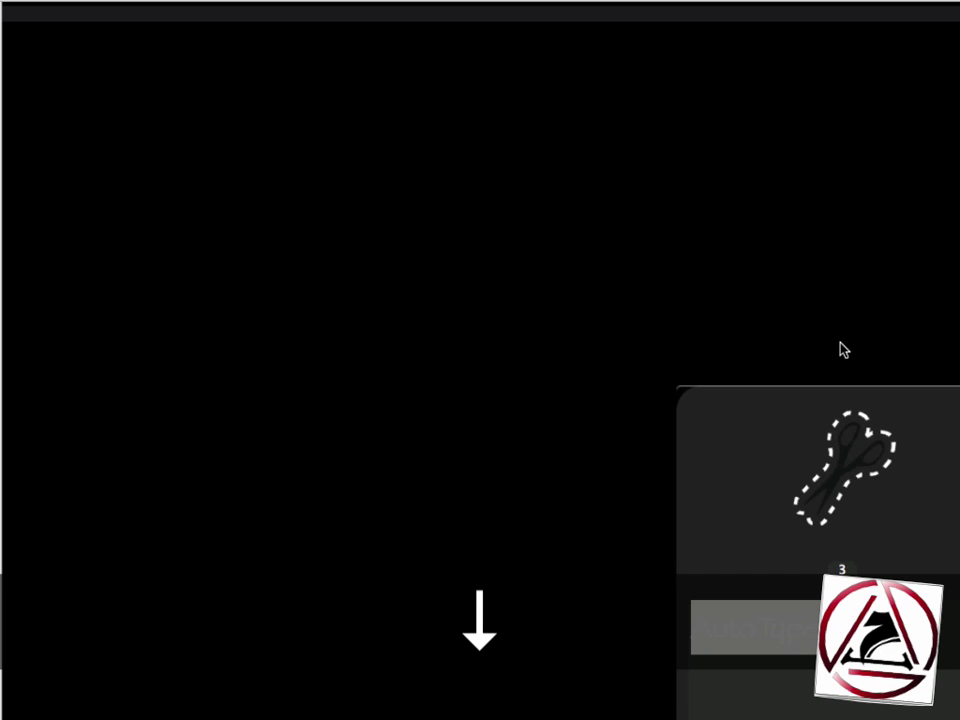
{"action": "key", "text": "Up"}
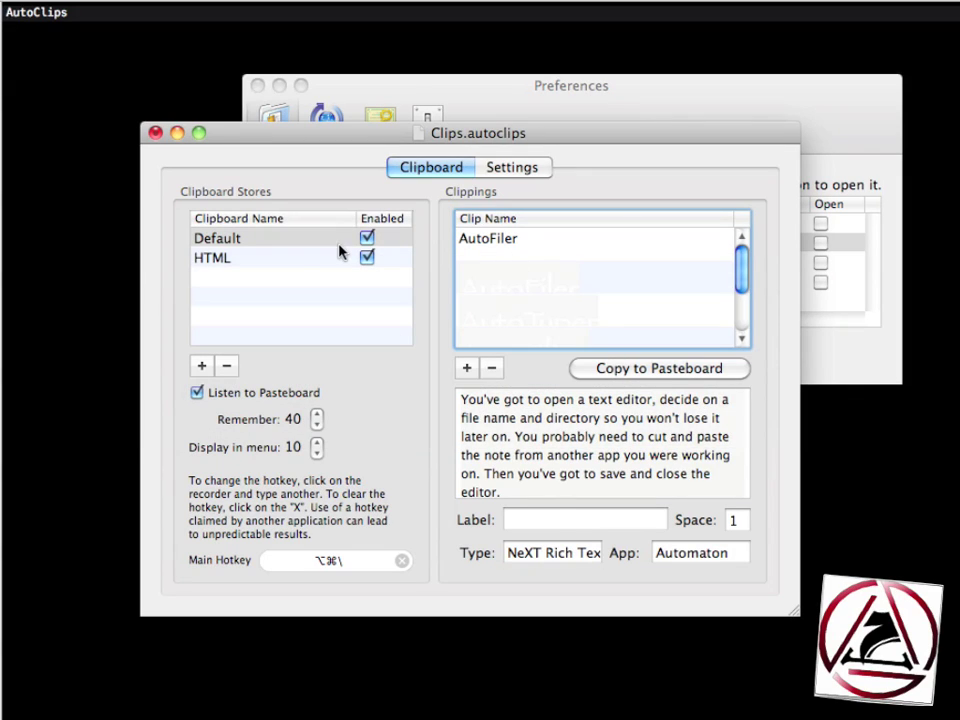
Step: Select the HTML clipboard store in the Clips configuration and insert its <head> clip into the empty TextMate document
{"action": "left_click", "coordinate": [225, 260]}
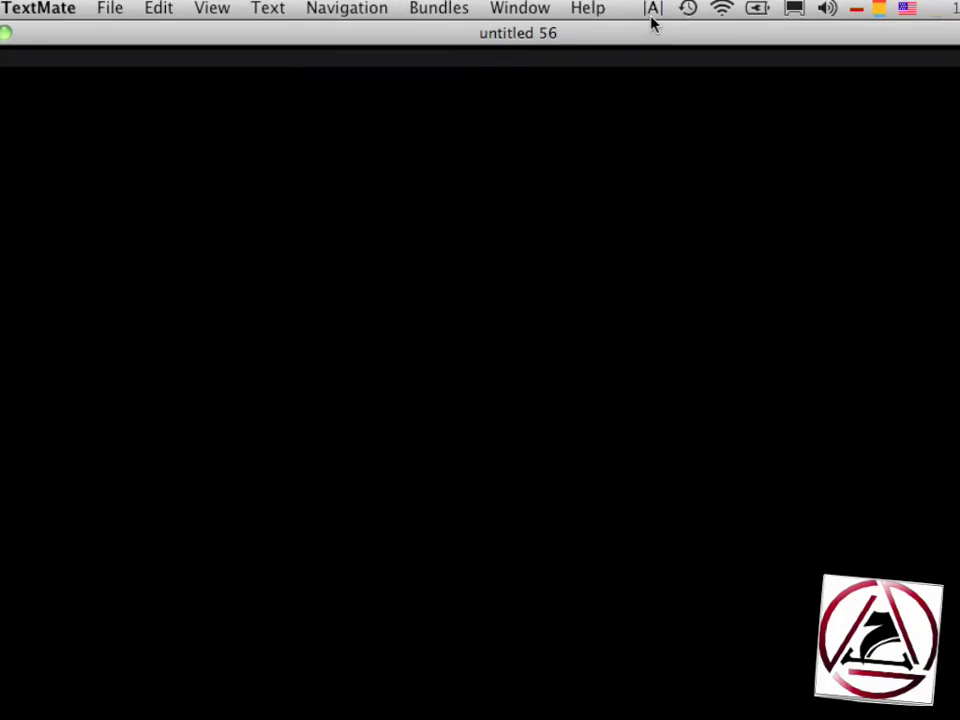
{"action": "left_click", "coordinate": [652, 14]}
{"action": "mouse_move", "coordinate": [679, 163]}
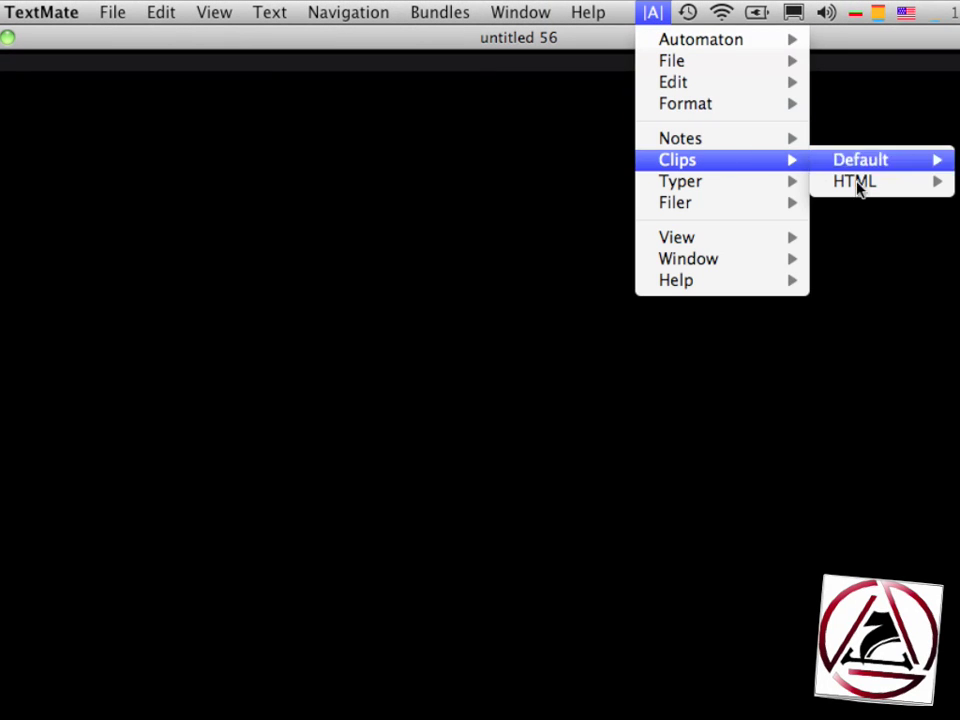
{"action": "mouse_move", "coordinate": [862, 190]}
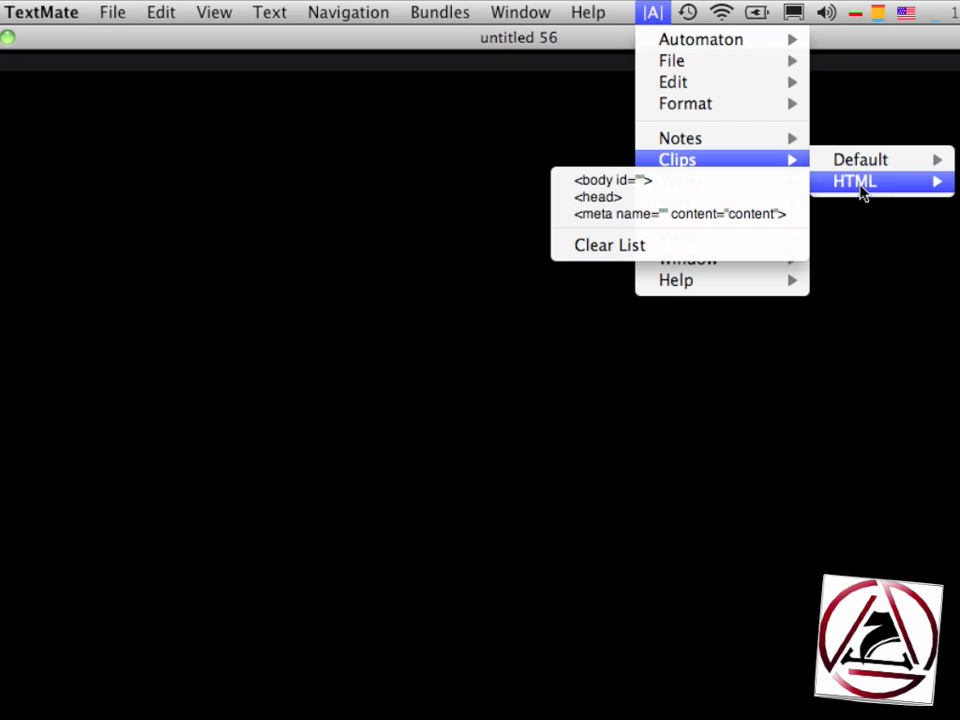
{"action": "left_click", "coordinate": [722, 205]}
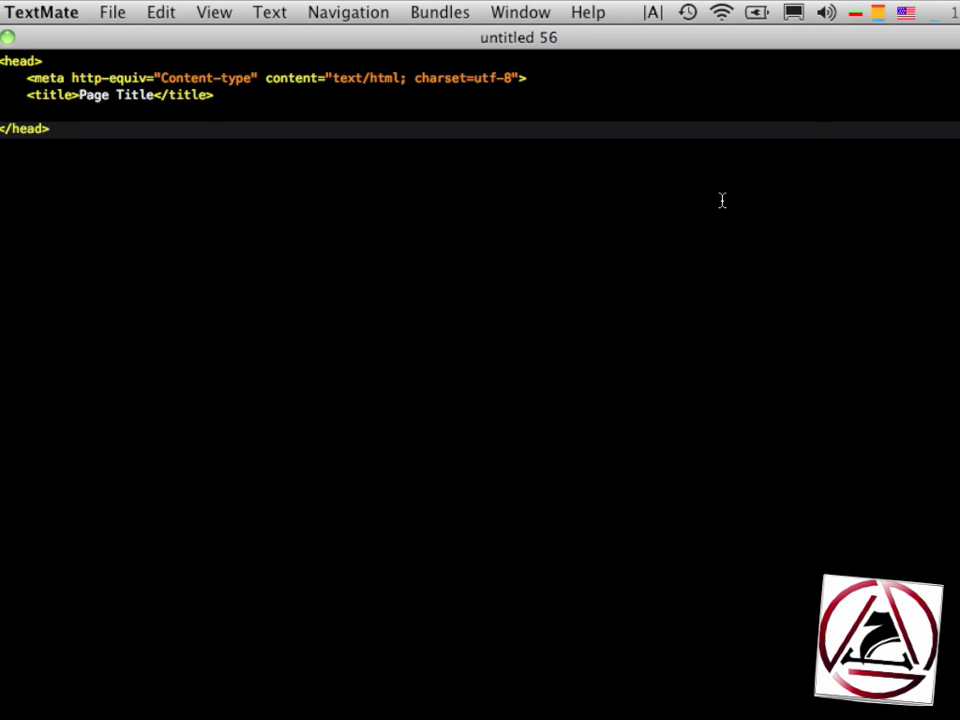
Step: Make room before the closing head tag and insert the meta name clip from the HTML clipboard there
{"action": "key", "text": "Up"}
{"action": "key", "text": "Return"}
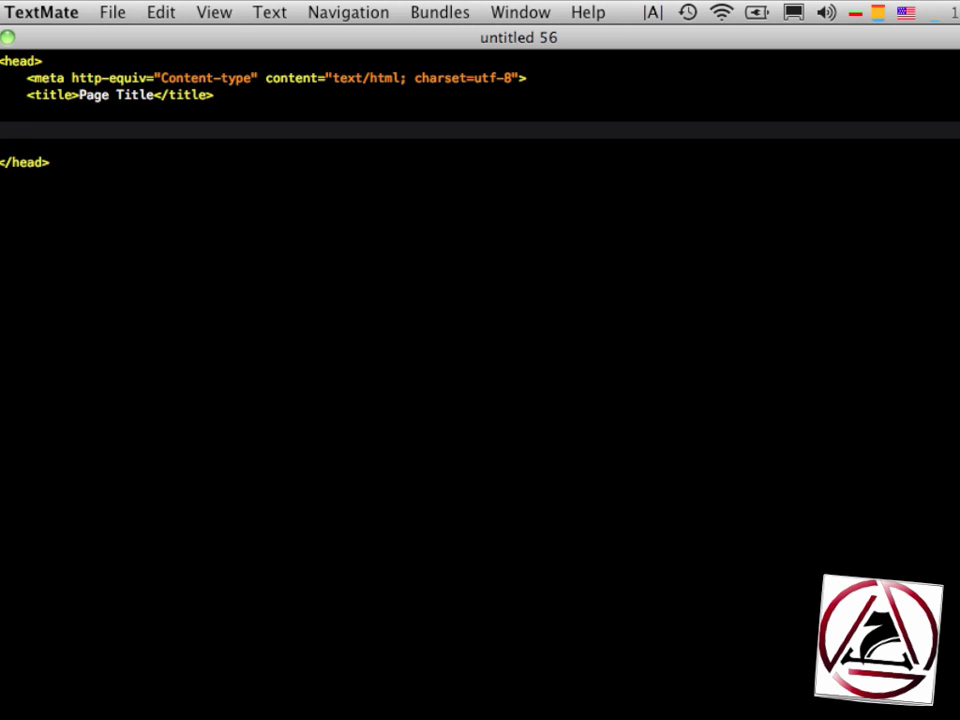
{"action": "left_click", "coordinate": [652, 12]}
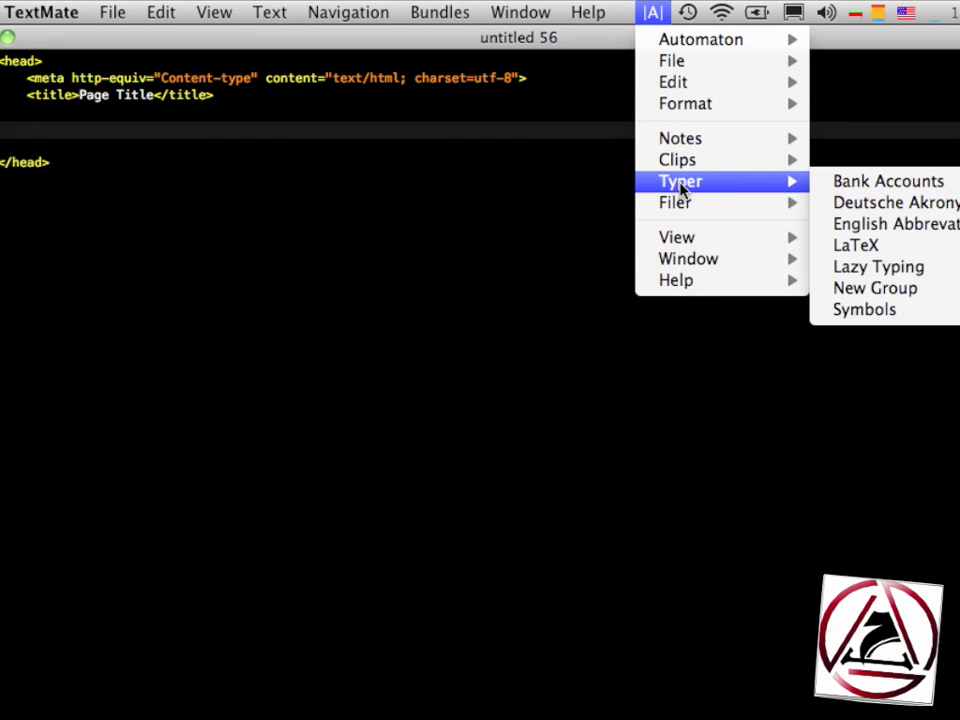
{"action": "mouse_move", "coordinate": [776, 163]}
{"action": "mouse_move", "coordinate": [859, 186]}
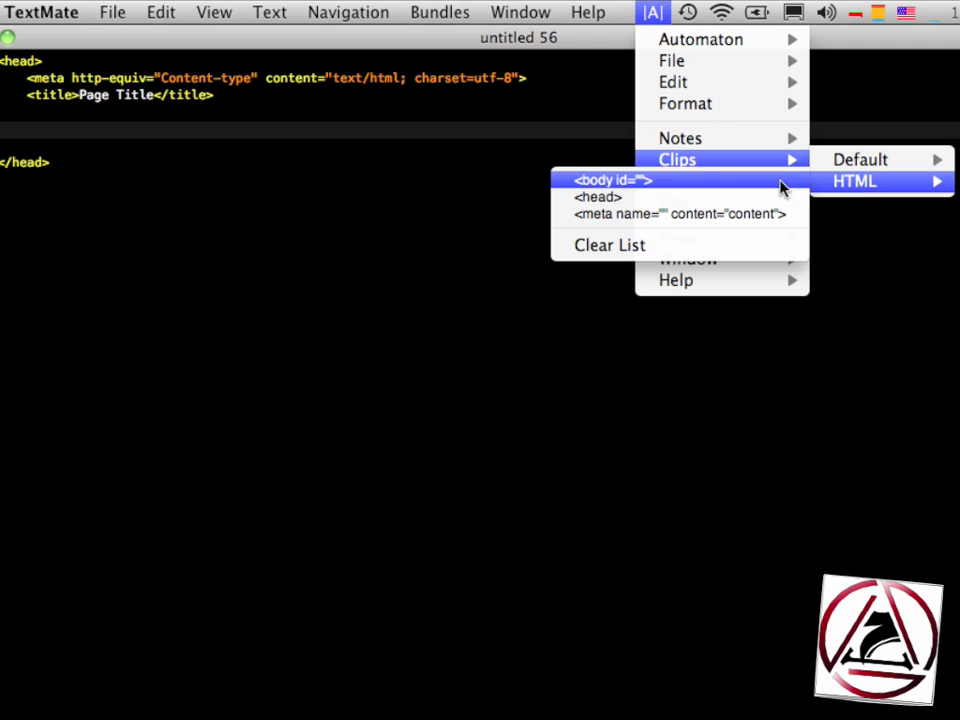
{"action": "left_click", "coordinate": [771, 213]}
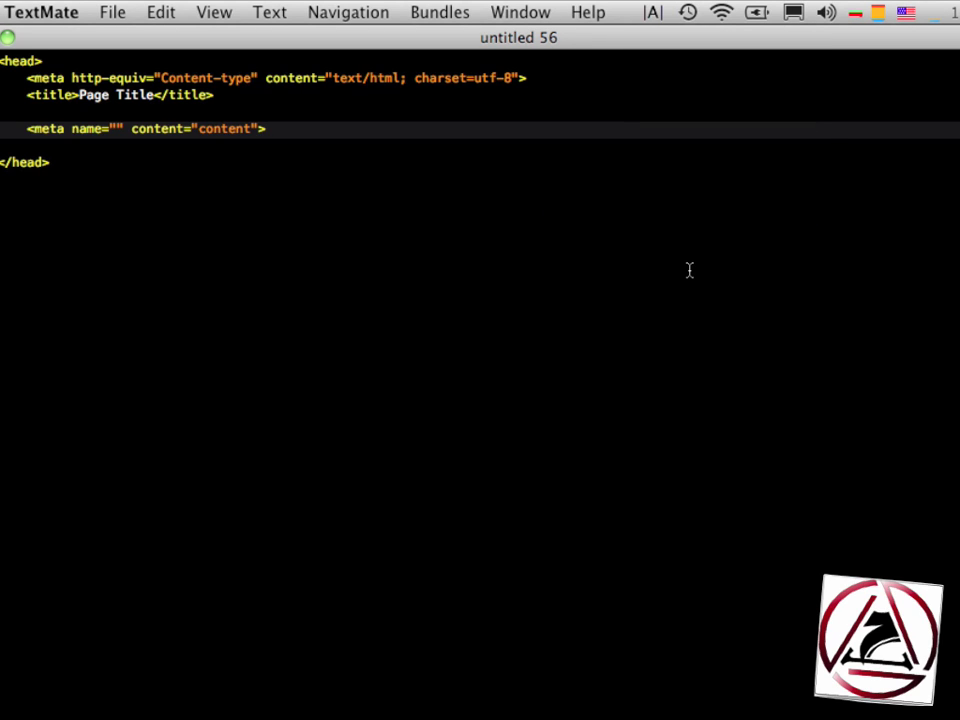
Step: Insert the <body id=""> clip from the HTML clipboard on a new line below the closing head tag
{"action": "key", "text": "Down"}
{"action": "key", "text": "Down"}
{"action": "key", "text": "Return"}
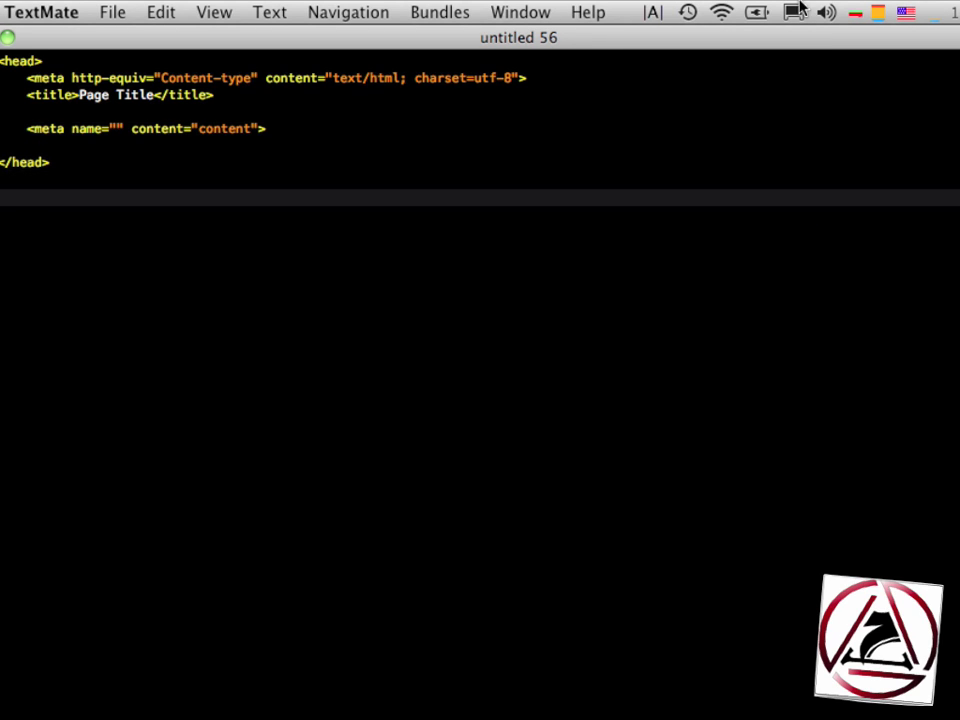
{"action": "left_click", "coordinate": [651, 14]}
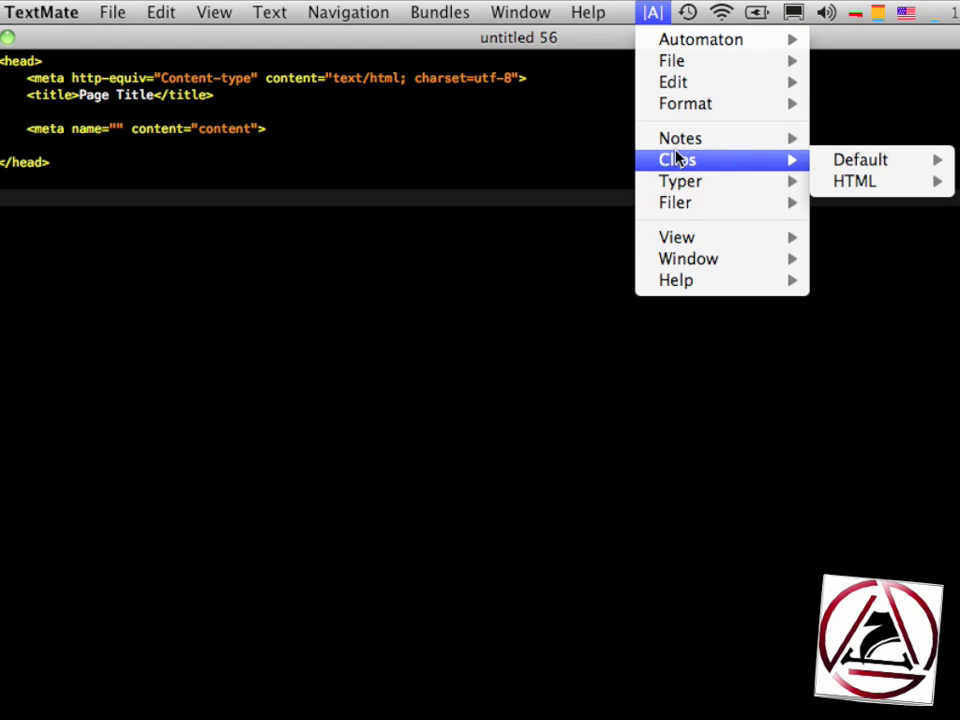
{"action": "mouse_move", "coordinate": [847, 191]}
{"action": "left_click", "coordinate": [800, 182]}
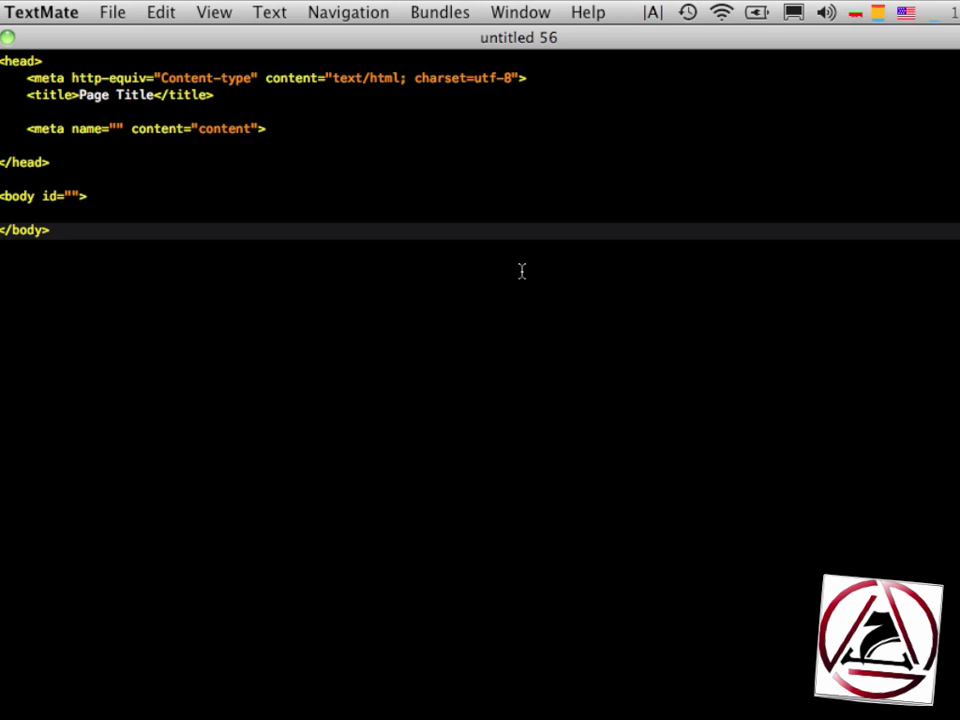
Step: Open Automaton's Notes window and write "Get some stuff done!!!" in the note body
{"action": "key", "text": "ctrl+F12"}
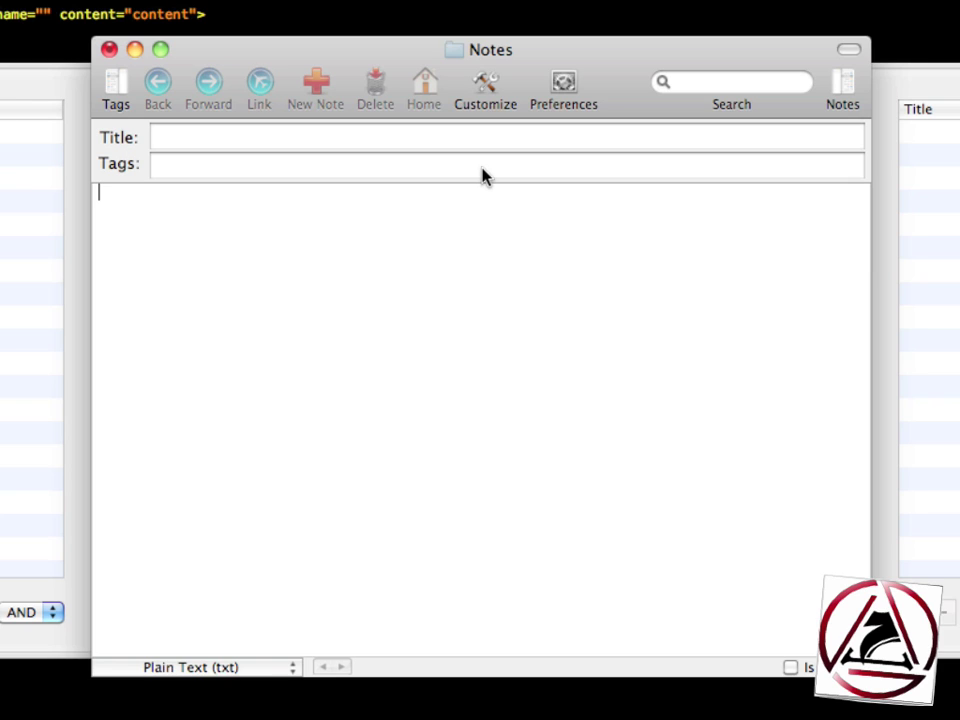
{"action": "type", "text": "Get some stuff "}
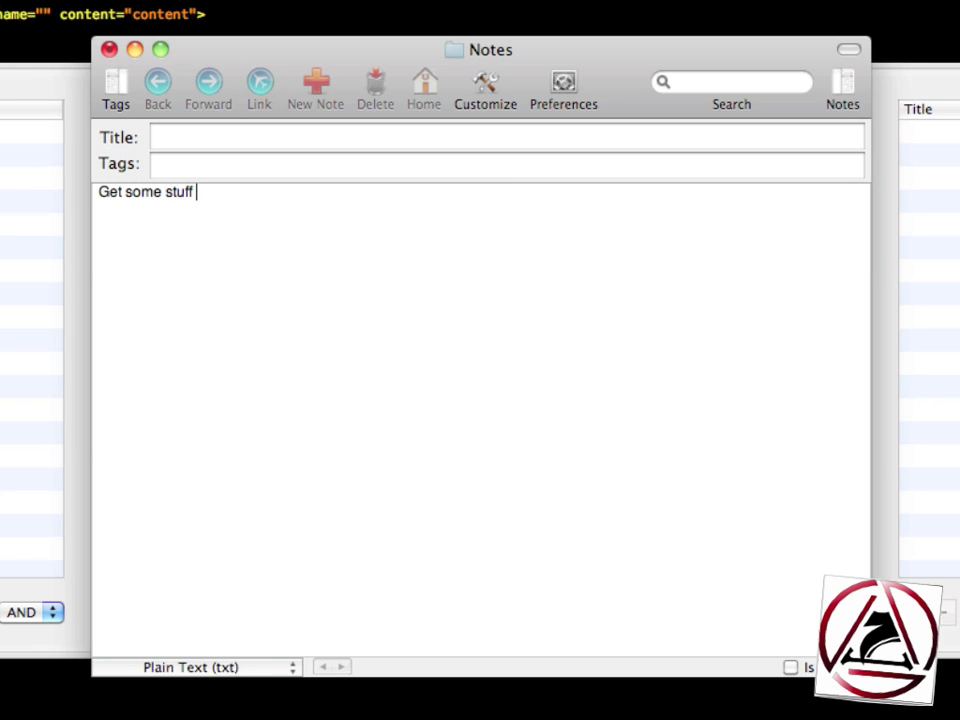
{"action": "type", "text": "done!!!"}
{"action": "left_click", "coordinate": [116, 85]}
{"action": "left_click", "coordinate": [116, 85]}
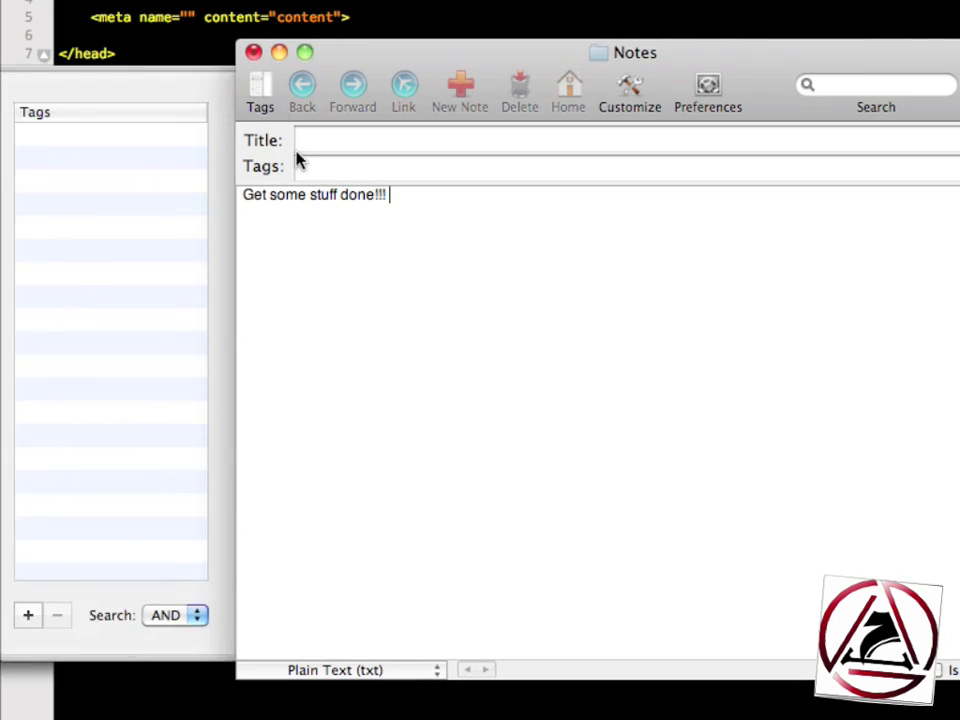
Step: Create three tags named gtd, home and errand in the Notes tag list
{"action": "left_click", "coordinate": [24, 616]}
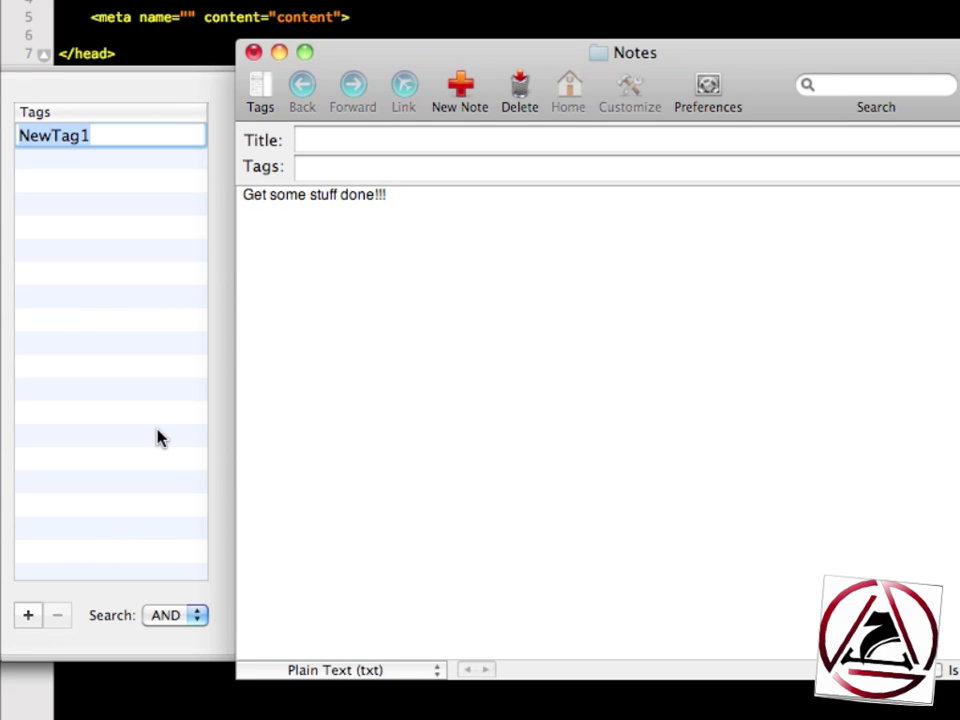
{"action": "key", "text": "BackSpace"}
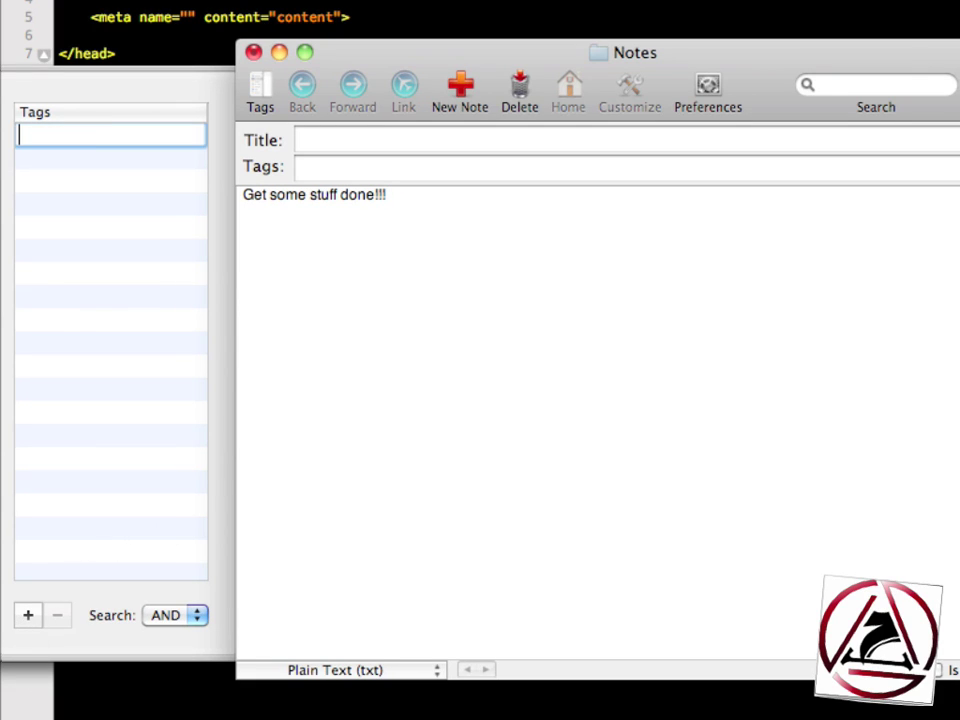
{"action": "type", "text": "gtd"}
{"action": "key", "text": "Return"}
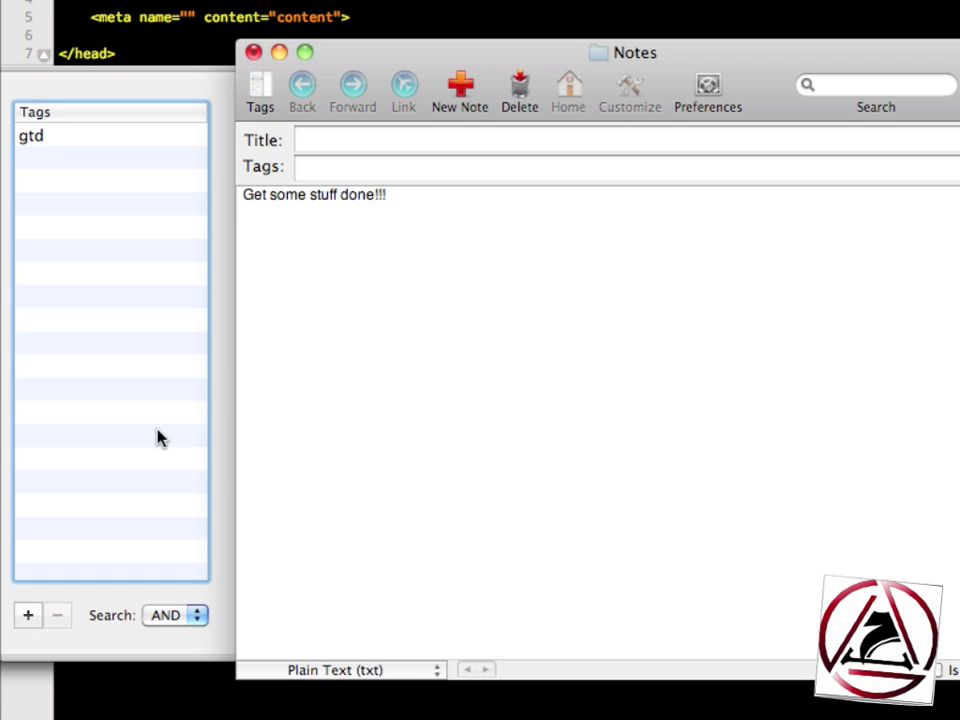
{"action": "left_click", "coordinate": [28, 616]}
{"action": "type", "text": "home"}
{"action": "key", "text": "Return"}
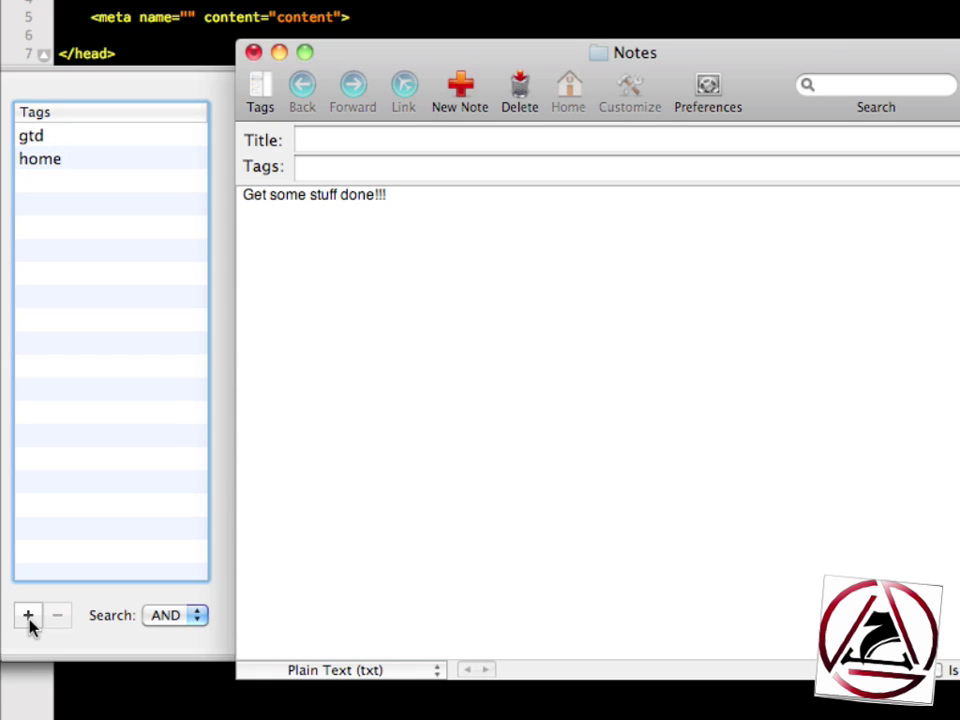
{"action": "left_click", "coordinate": [28, 617]}
{"action": "type", "text": "errand"}
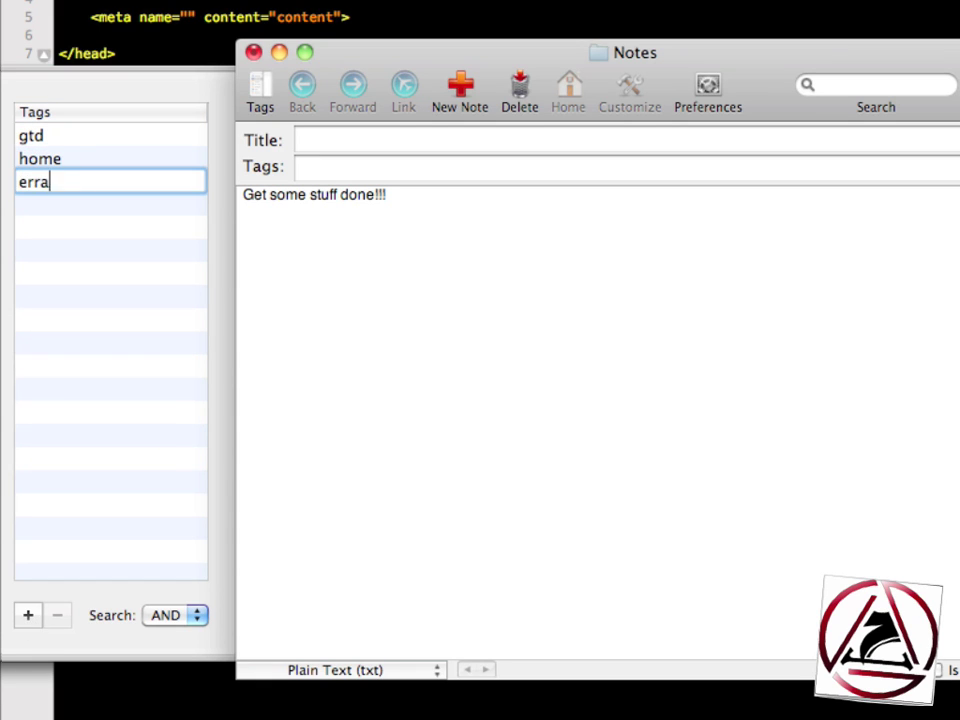
{"action": "key", "text": "Return"}
Step: Assign the home tag to the "Get some stuff done!!!" note and title it "GTD for home"
{"action": "left_click_drag", "start_coordinate": [46, 172], "coordinate": [336, 172]}
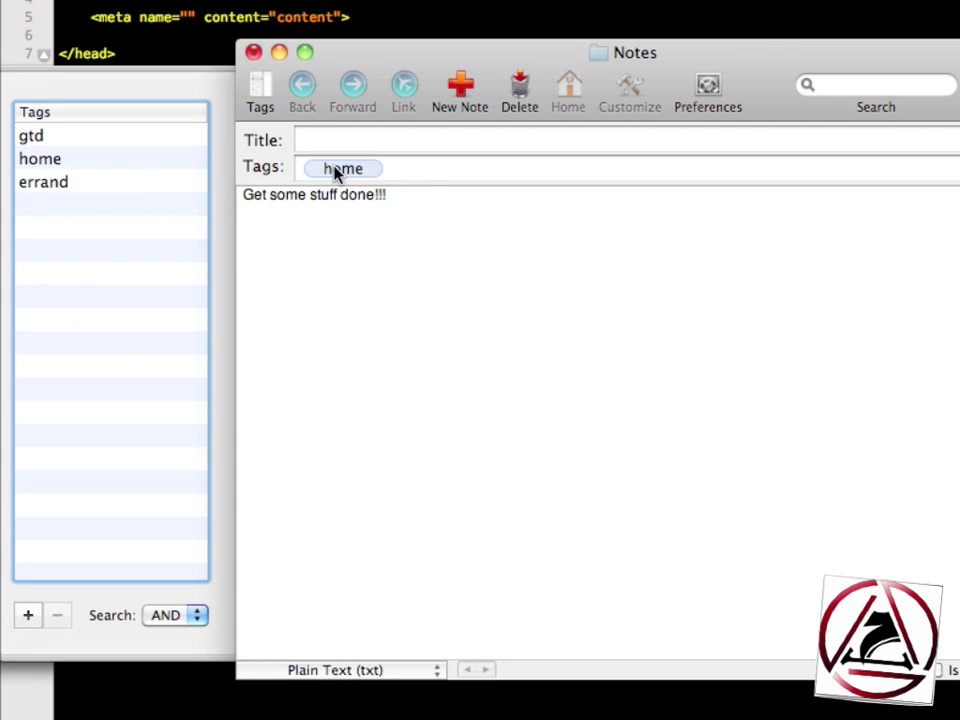
{"action": "left_click", "coordinate": [441, 168]}
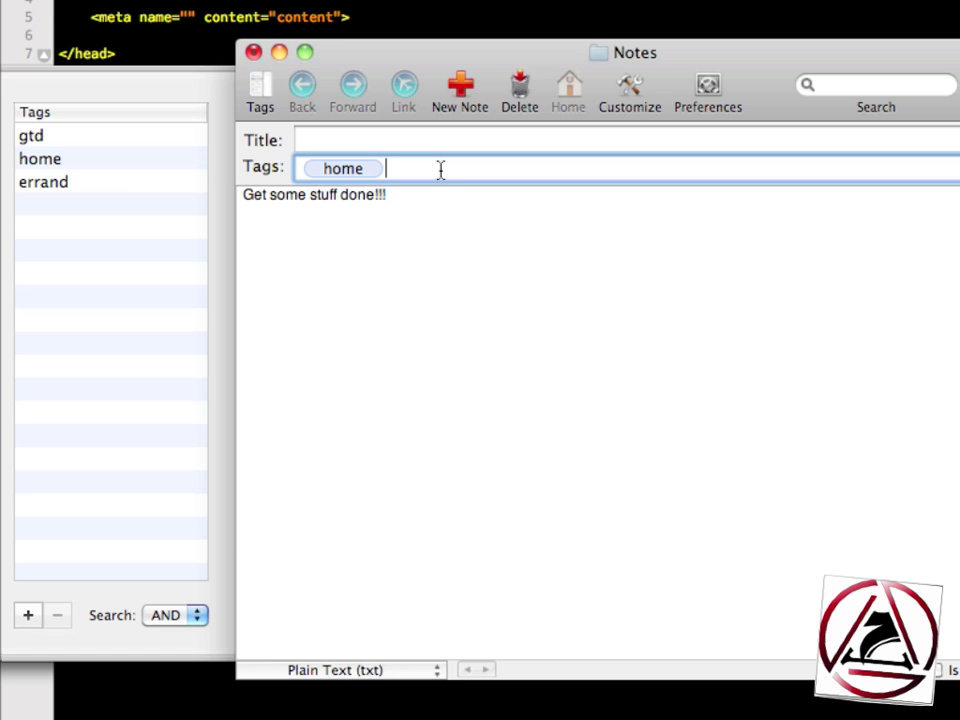
{"action": "left_click", "coordinate": [437, 138]}
{"action": "type", "text": "GTD for fo"}
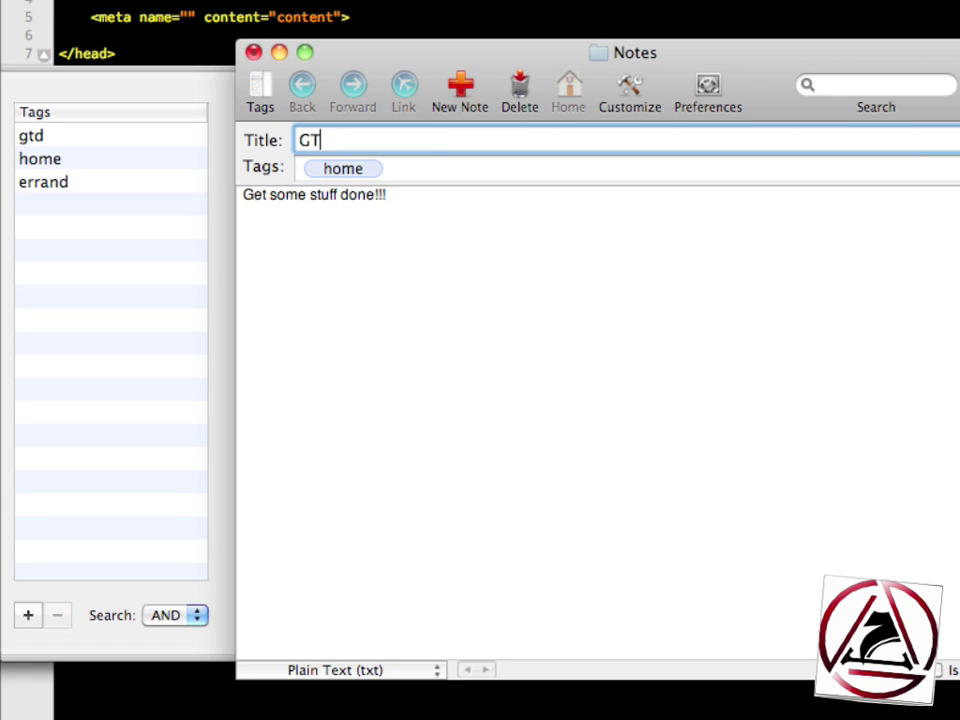
{"action": "key", "text": "BackSpace"}
{"action": "key", "text": "BackSpace"}
{"action": "type", "text": "home"}
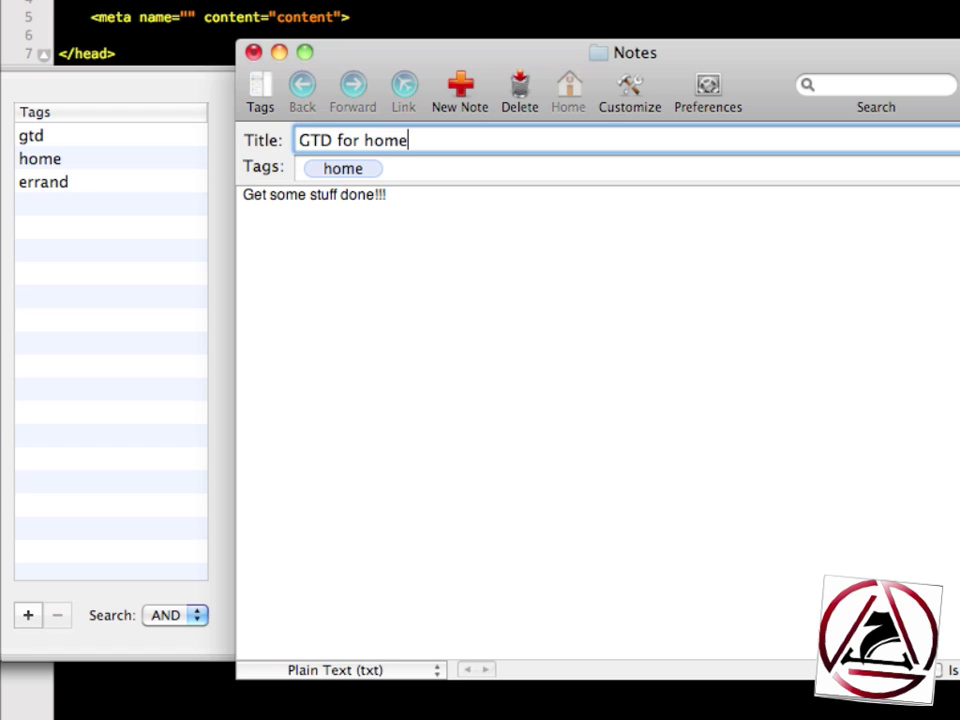
{"action": "key", "text": "Return"}
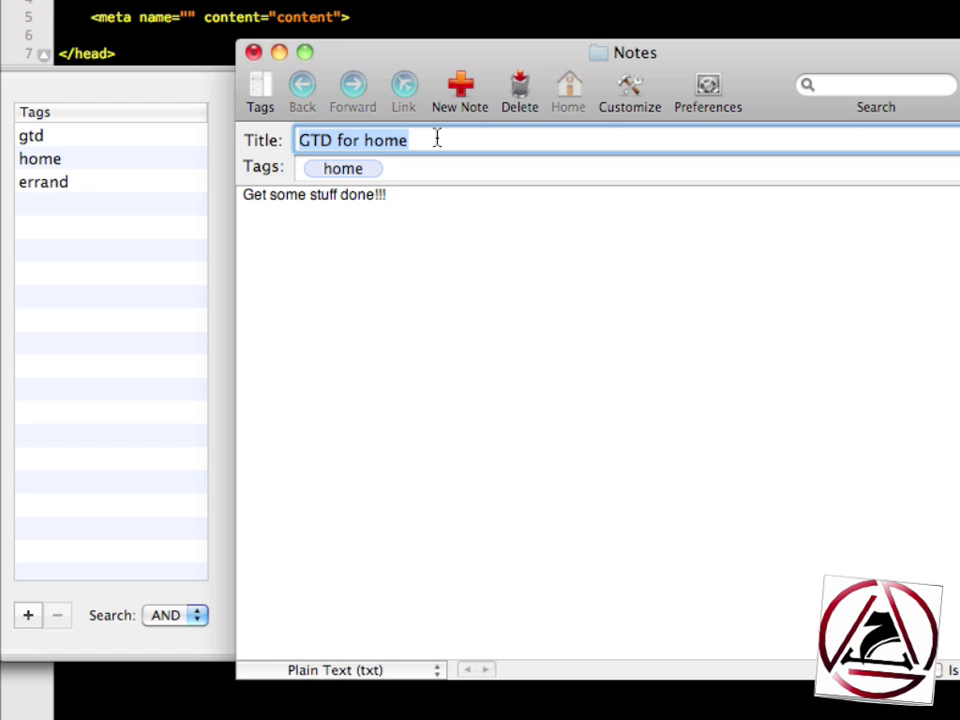
Step: Close the Notes and Clips windows, and reopen the "GTD for home" note through the Notes configuration
{"action": "left_click", "coordinate": [254, 52]}
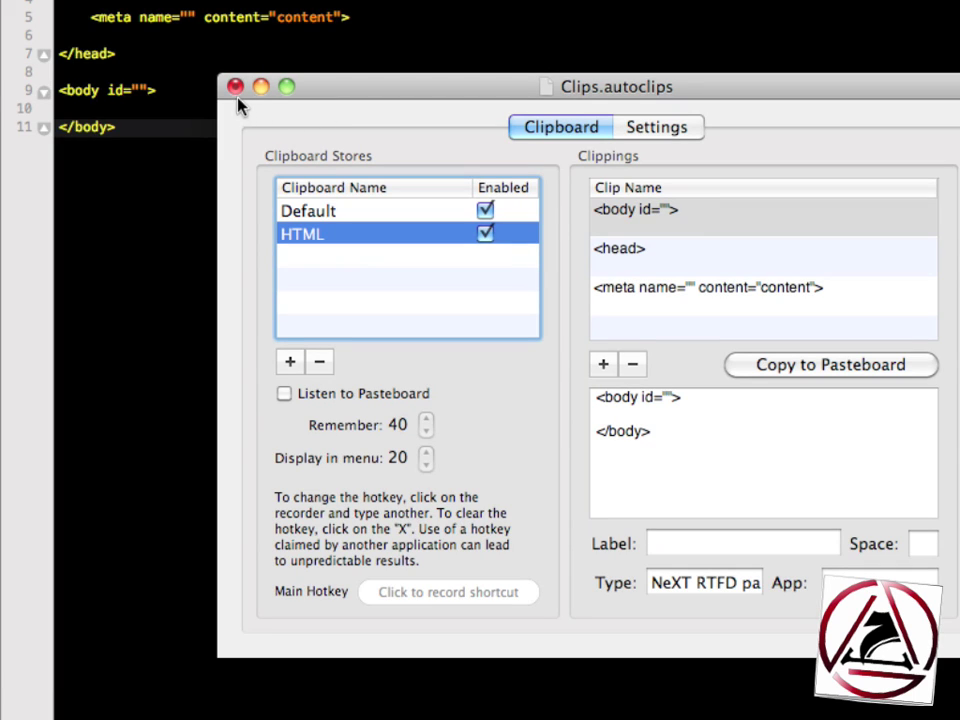
{"action": "left_click", "coordinate": [235, 87]}
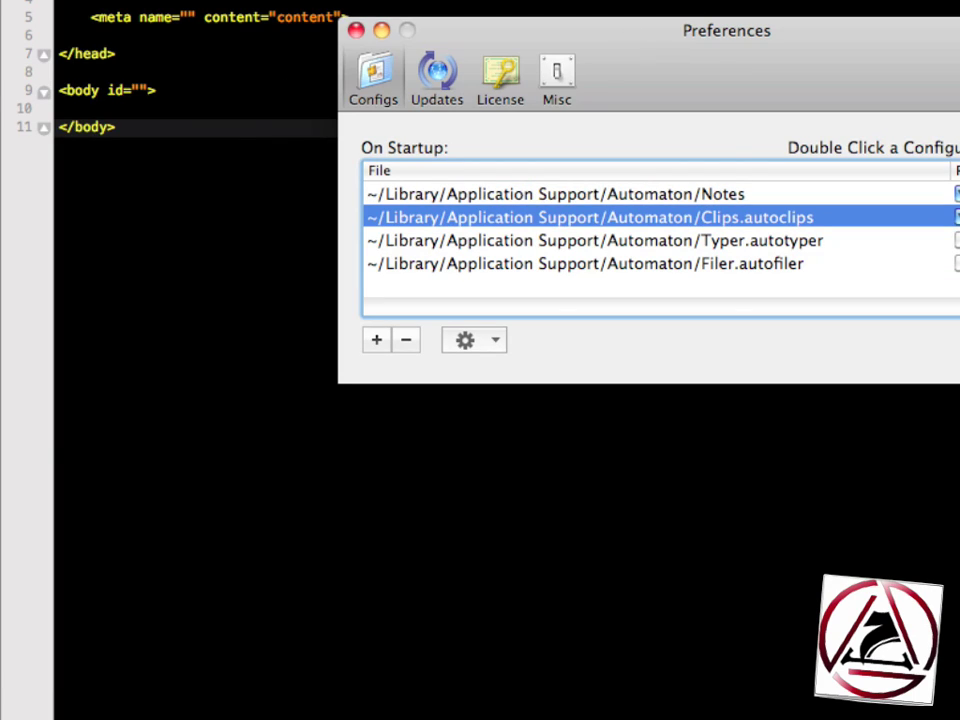
{"action": "left_click", "coordinate": [659, 191]}
{"action": "double_click", "coordinate": [609, 192]}
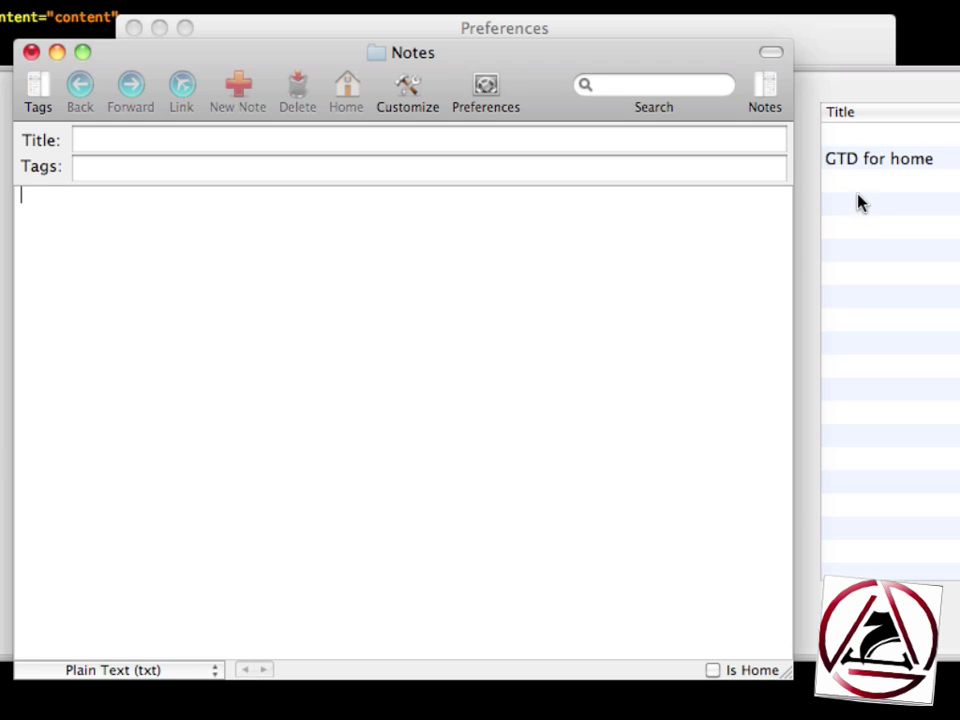
{"action": "left_click", "coordinate": [869, 165]}
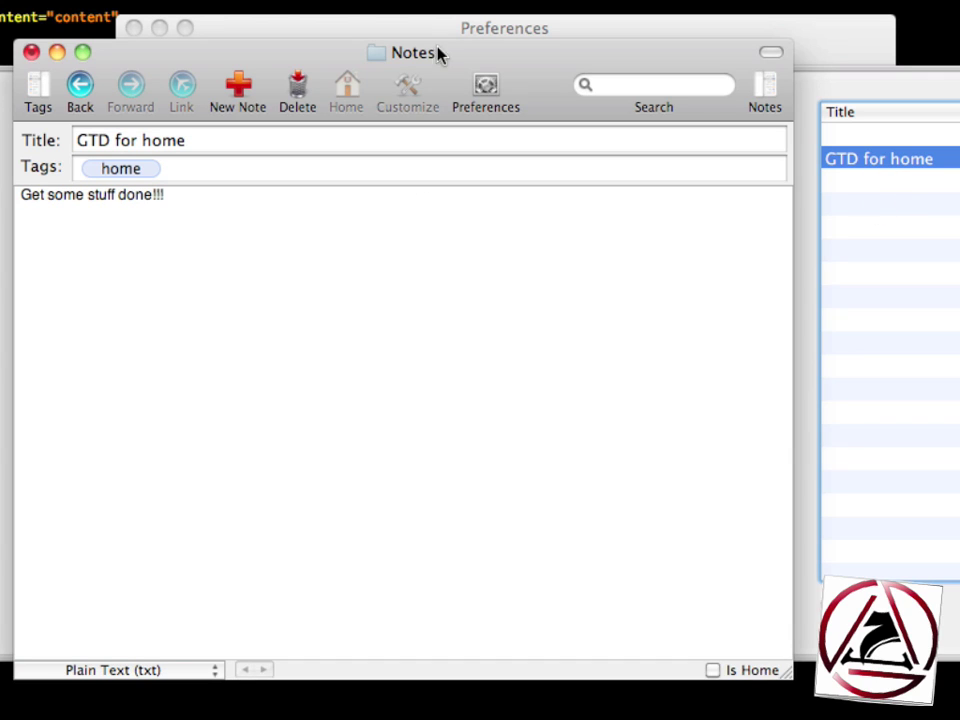
Step: Review the Notes preferences for editor settings, hotkeys, drawers and default text, and close the Notes window
{"action": "left_click", "coordinate": [487, 95]}
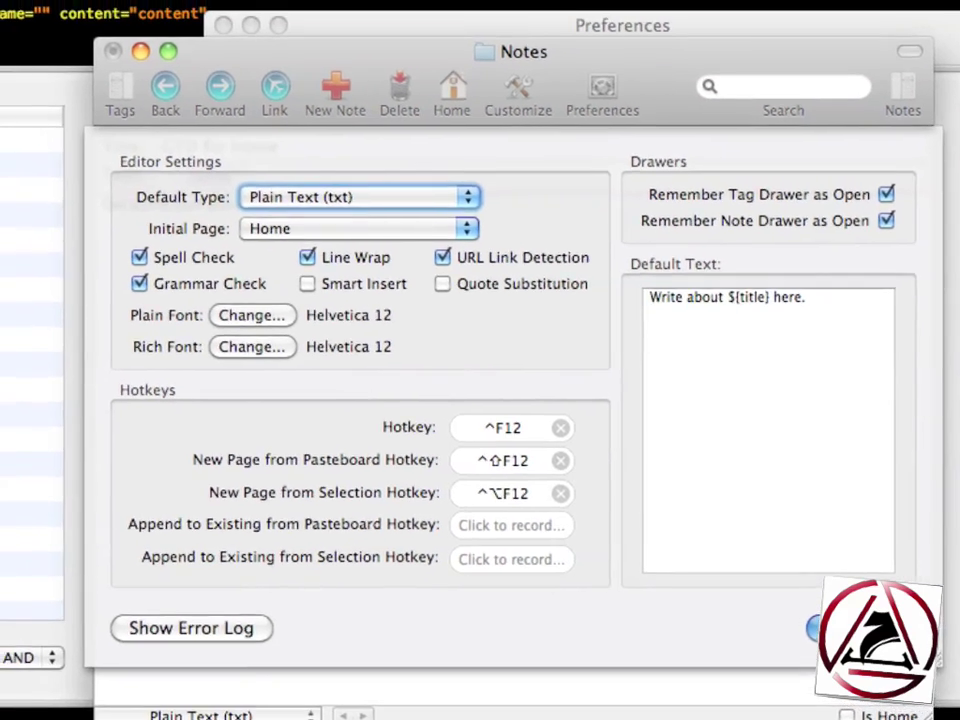
{"action": "key", "text": "Return"}
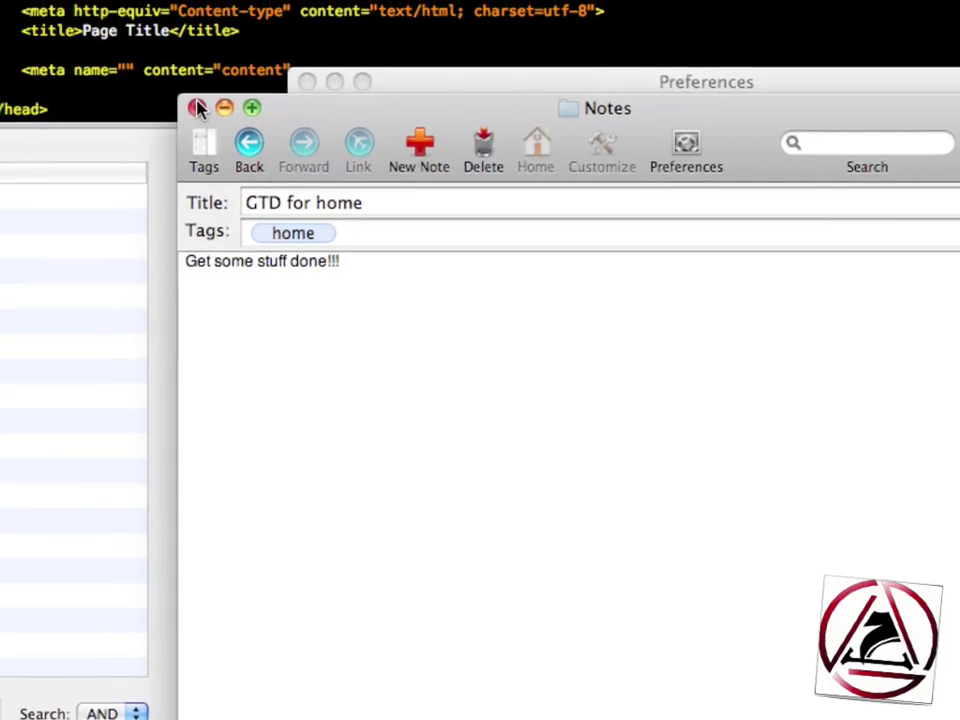
{"action": "left_click", "coordinate": [172, 91]}
Step: Create a new note from all the HTML code in the untitled TextMate document and title it "HTML Basic Example"
{"action": "key", "text": "super+a"}
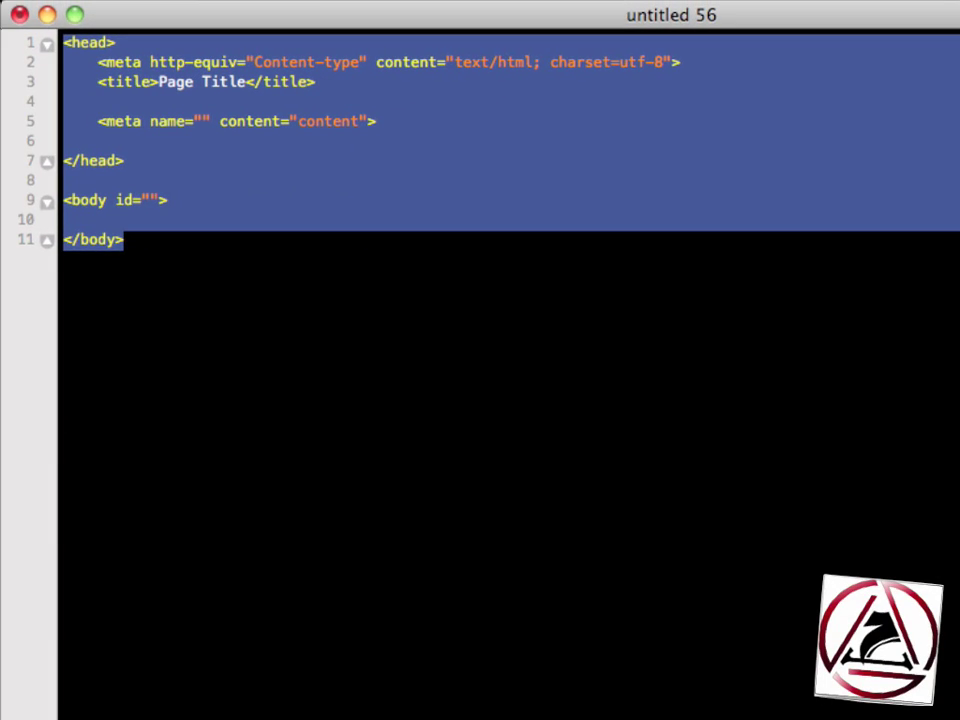
{"action": "key", "text": "super+F12"}
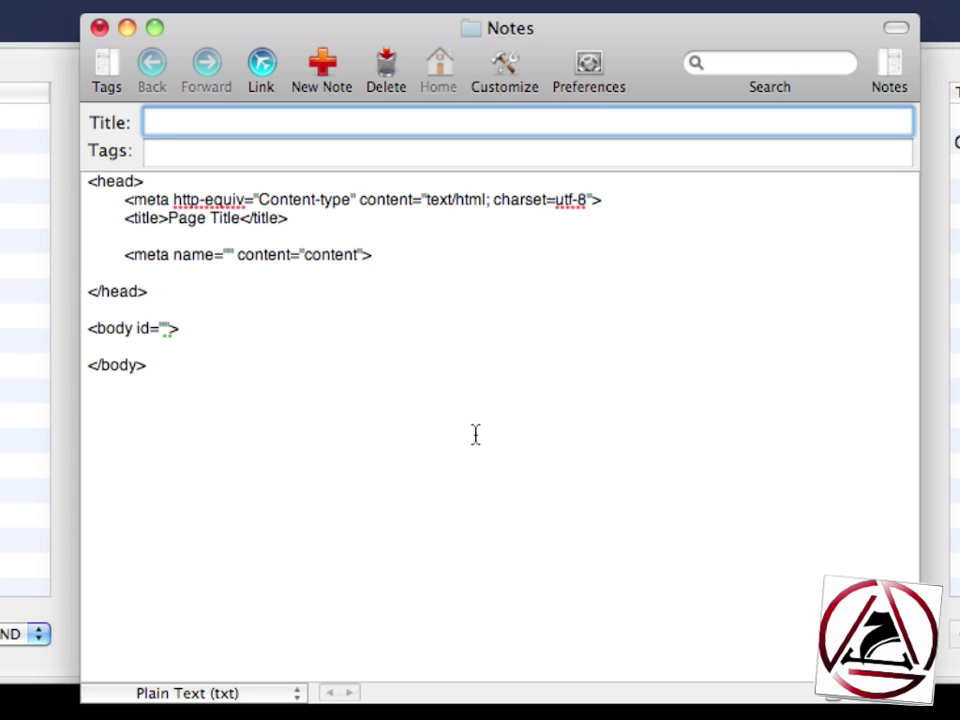
{"action": "type", "text": "HTML Basic"}
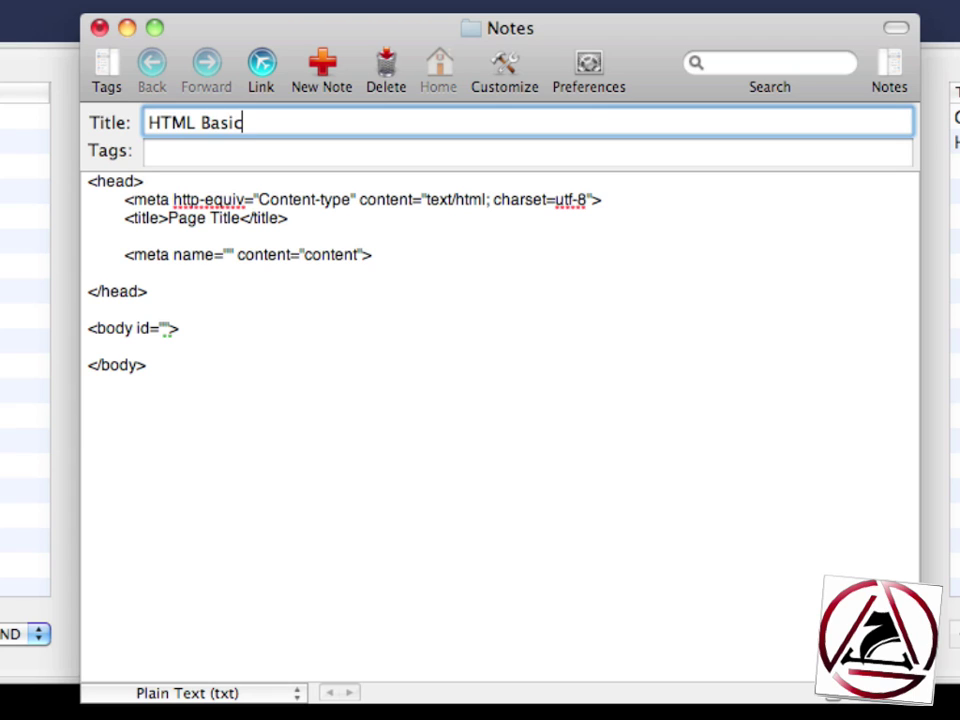
{"action": "type", "text": " Example"}
{"action": "key", "text": "Return"}
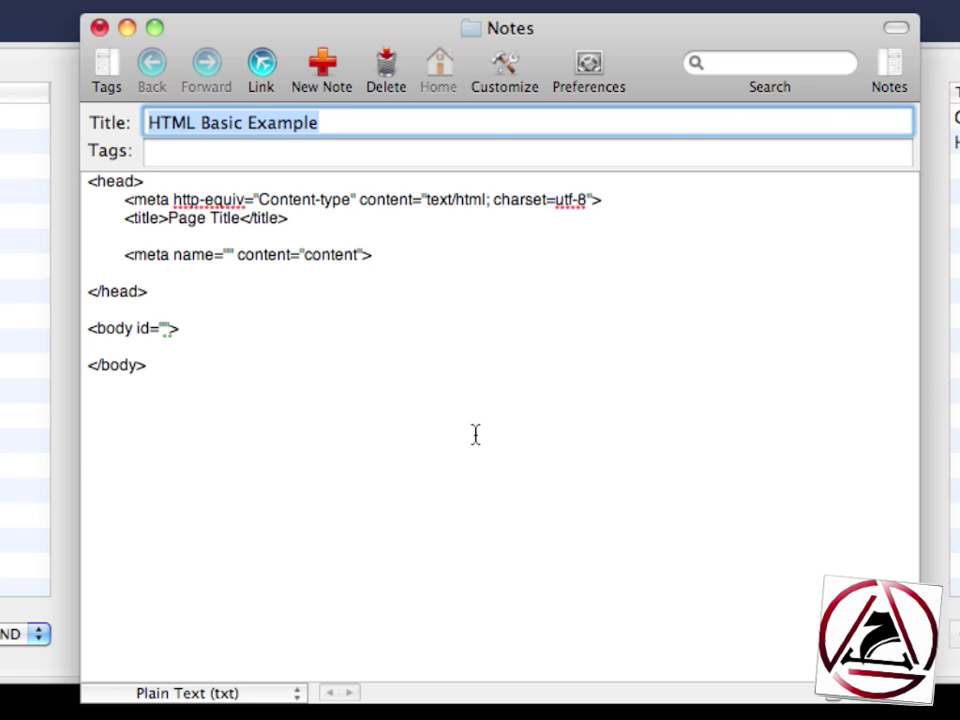